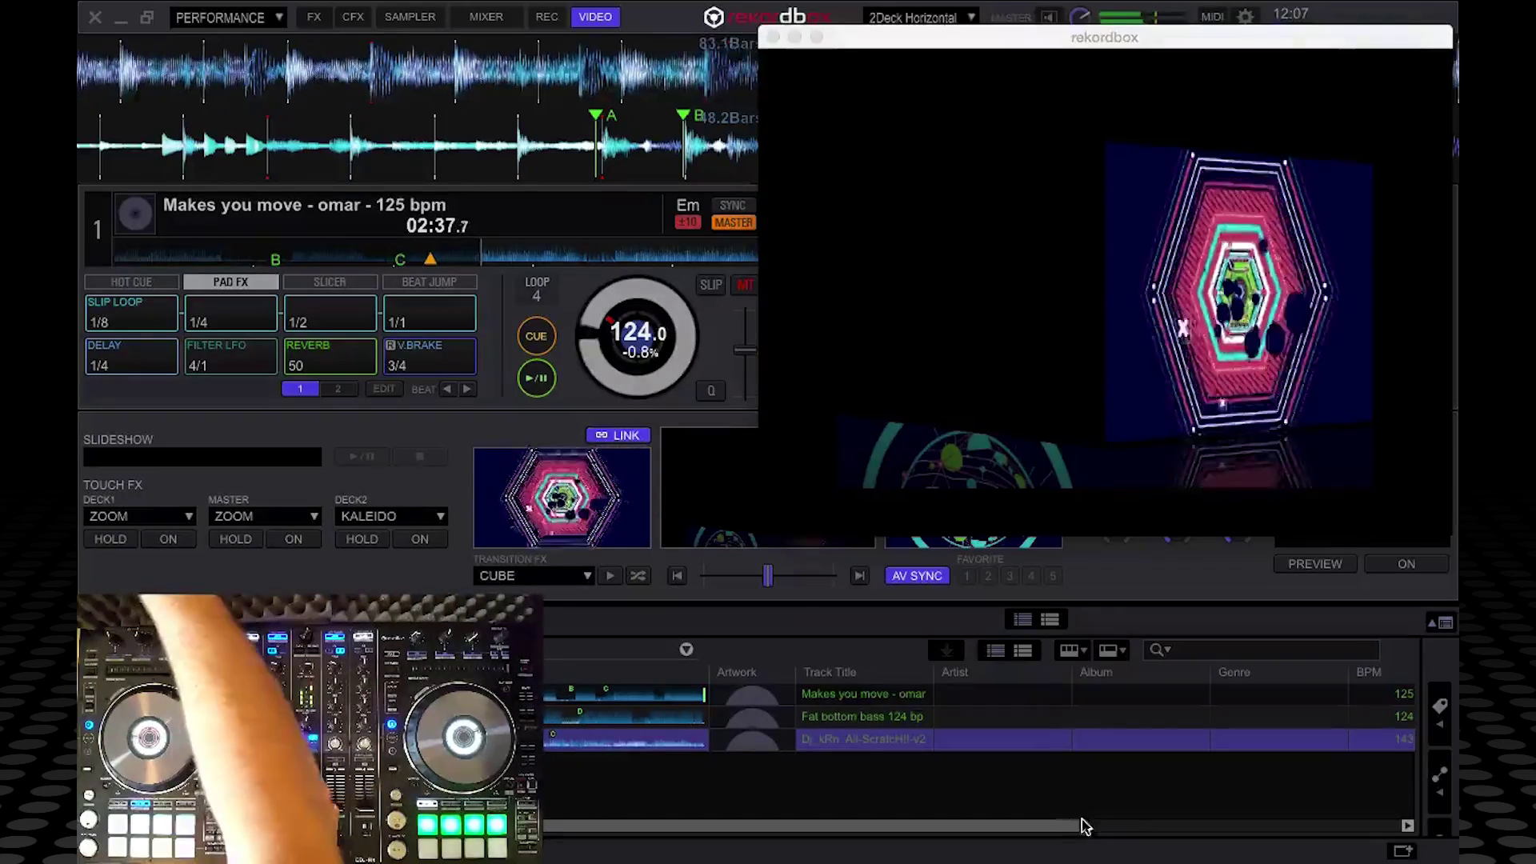
# Switch on the text overlay so the DJ's name scrolls across the output video.
pyautogui.click(1426, 563)
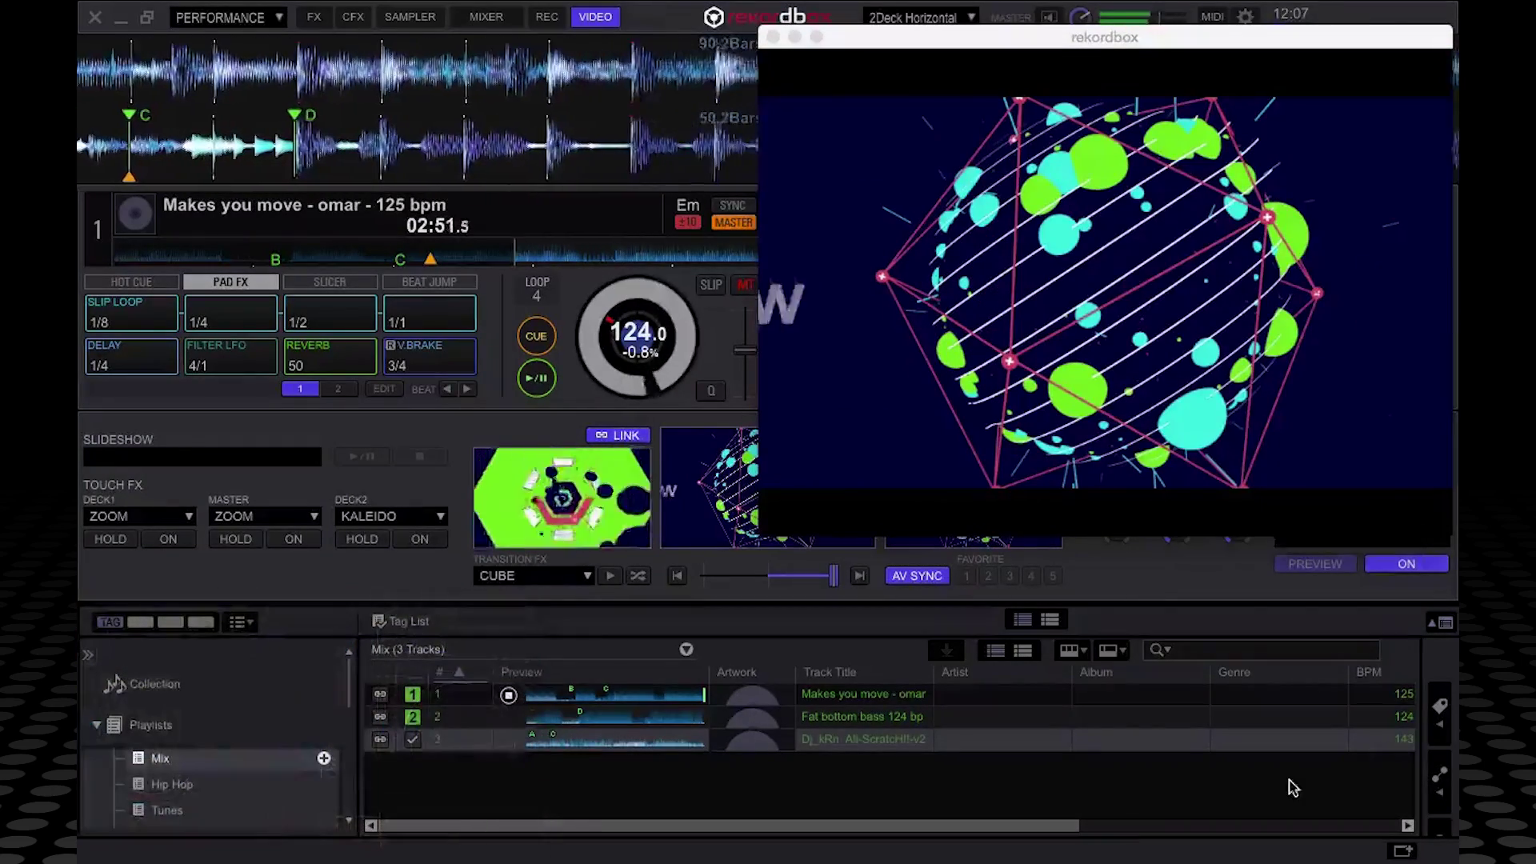
# Load 'Dj_kRn All-ScratcH!!-v2' onto deck 1, hide the text overlay, and enable deck 2's KALEIDO effect.
pyautogui.rightClick(878, 740)
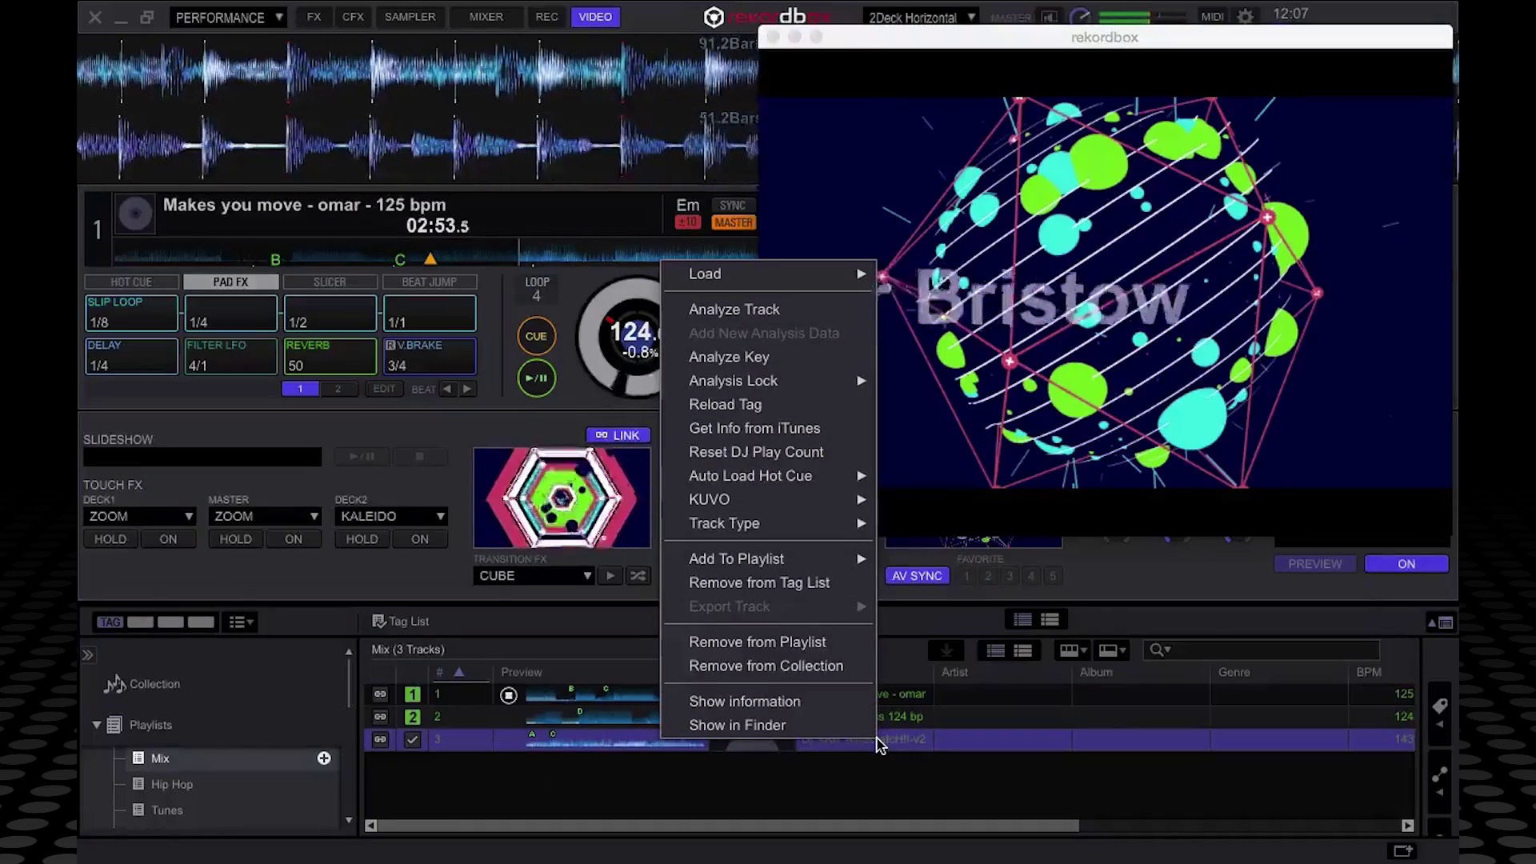
pyautogui.click(833, 782)
pyautogui.moveTo(841, 741); pyautogui.dragTo(409, 258)
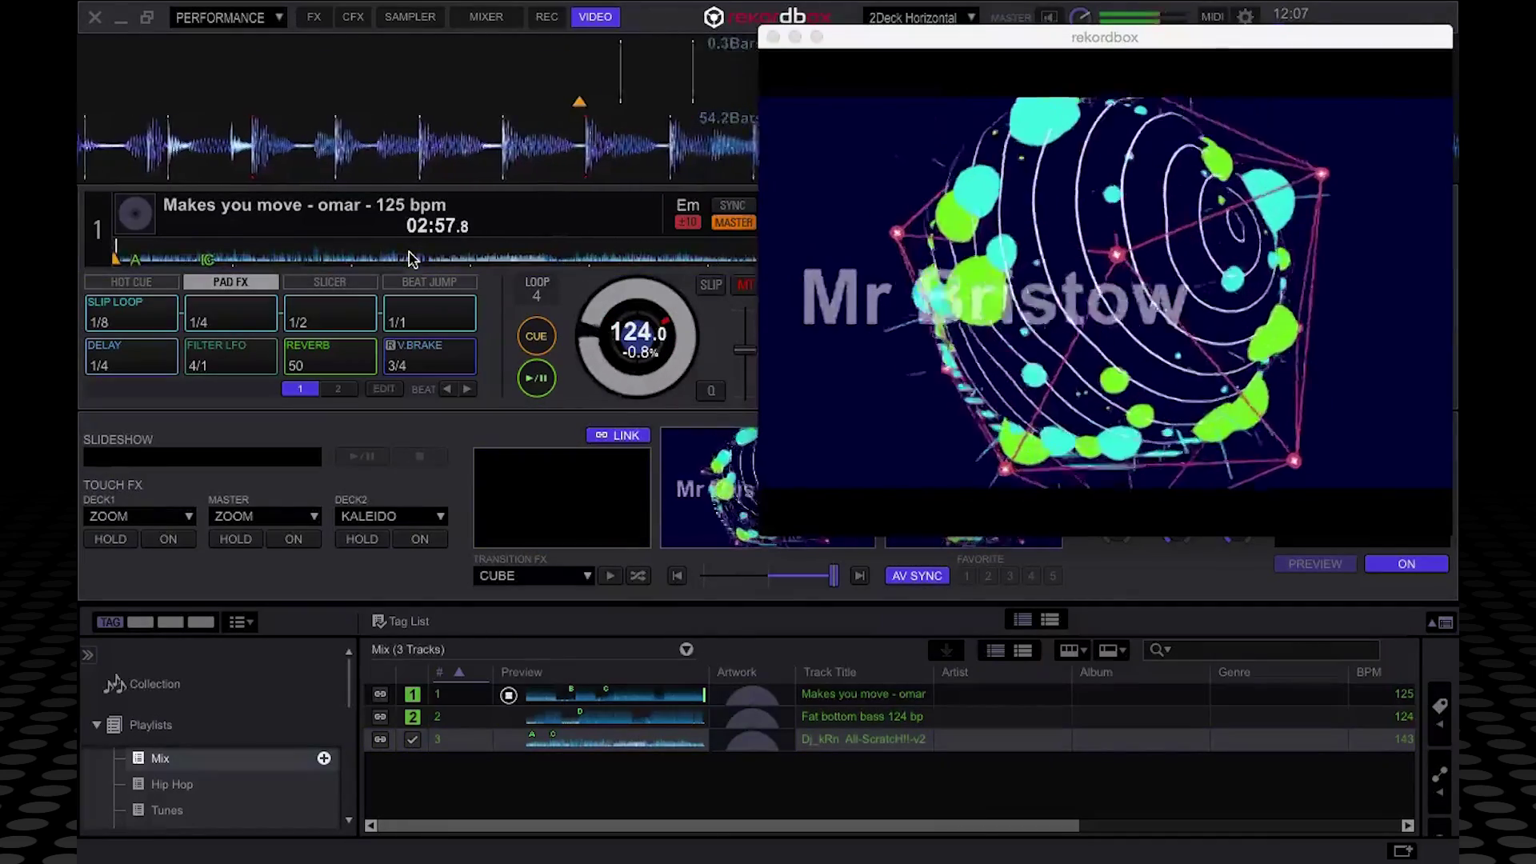
pyautogui.click(1407, 564)
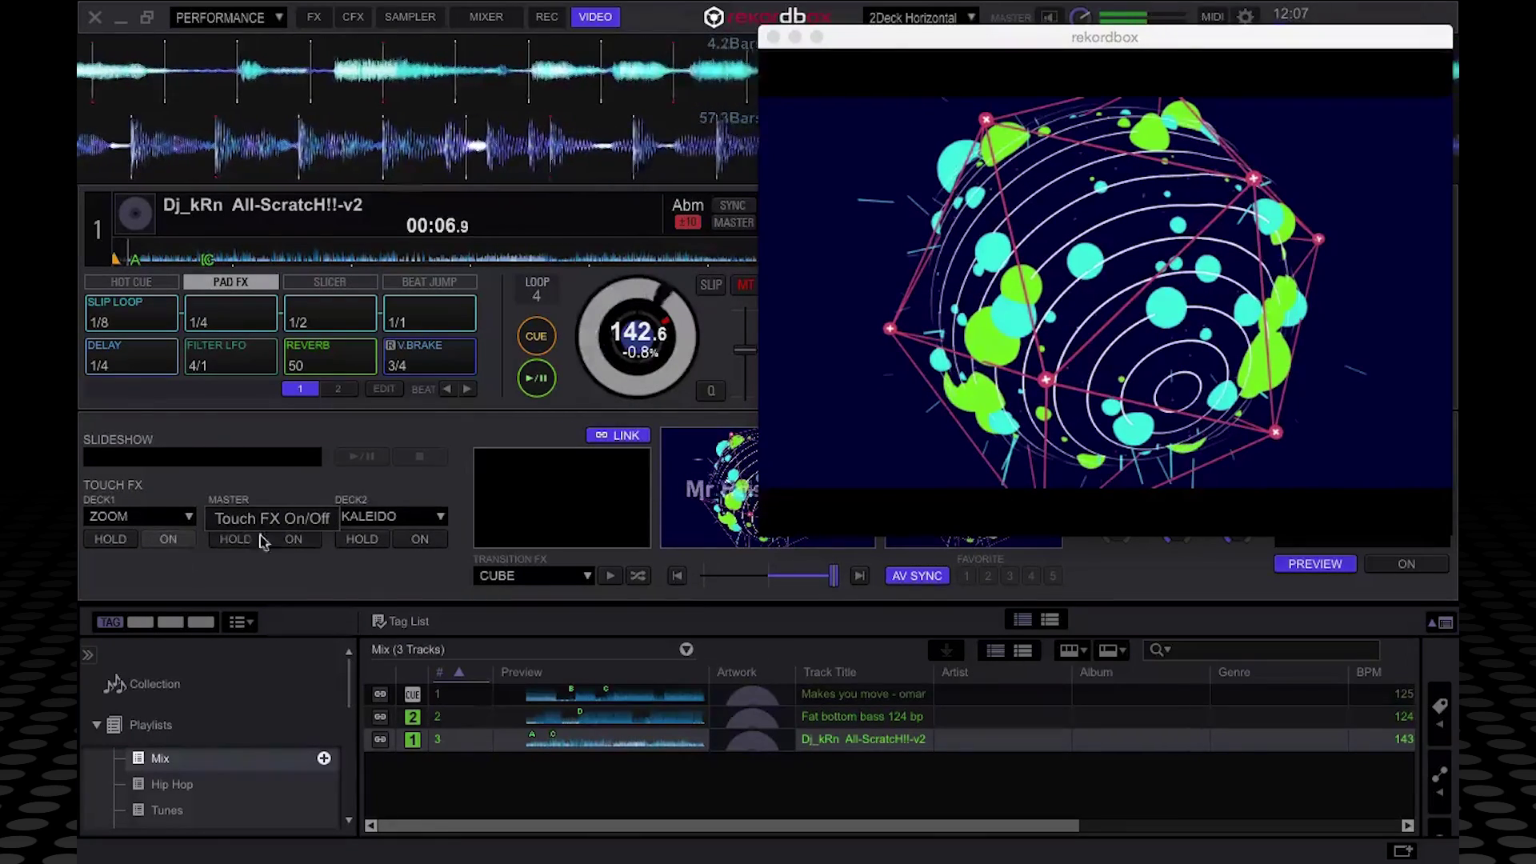
pyautogui.click(420, 539)
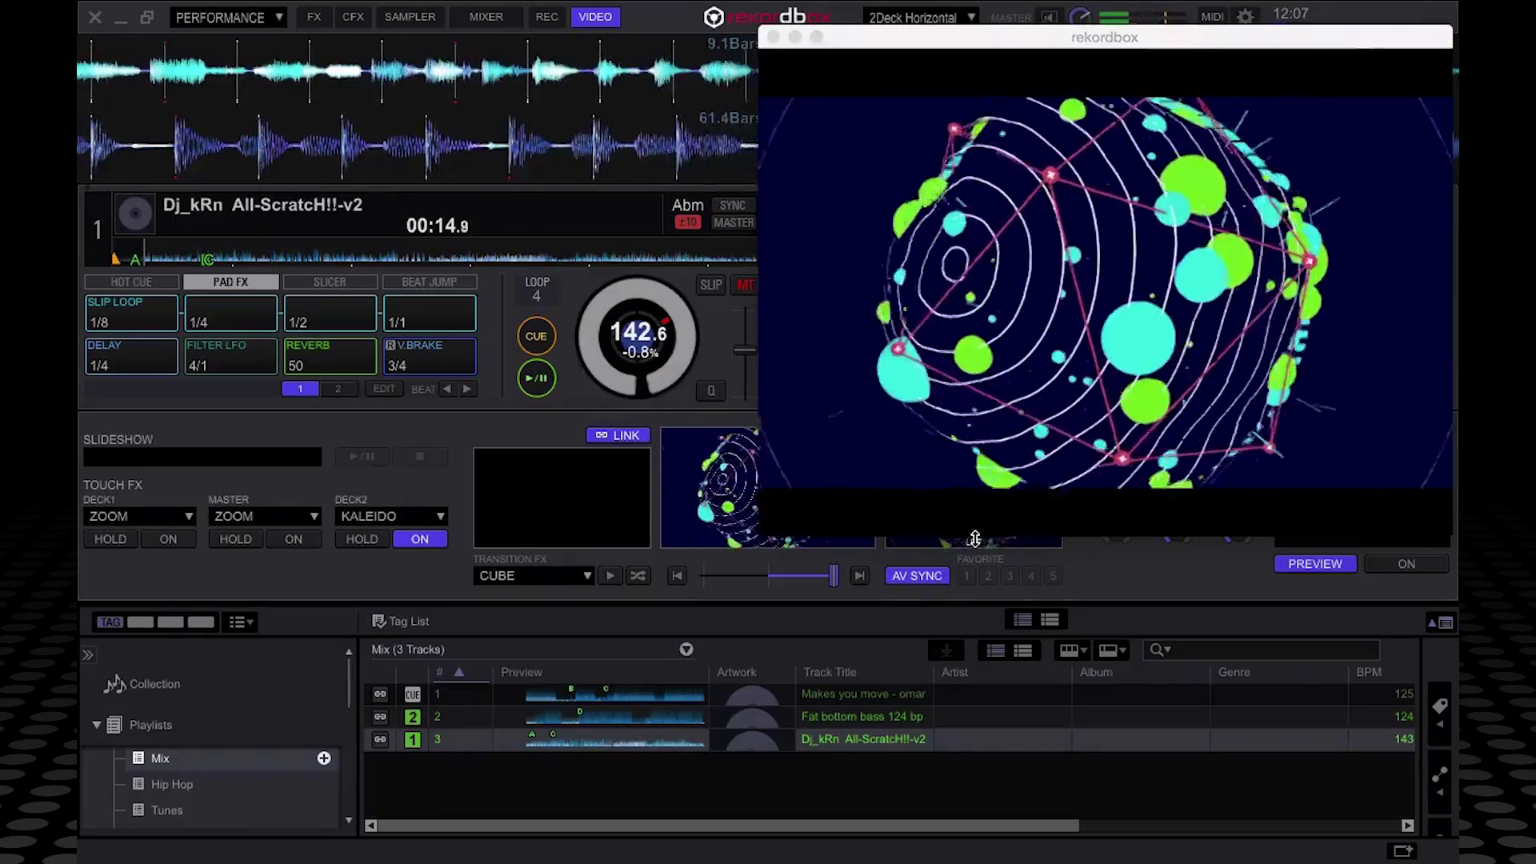
# Jump deck 1 back to hot cue A to restart its track.
pyautogui.press('1')
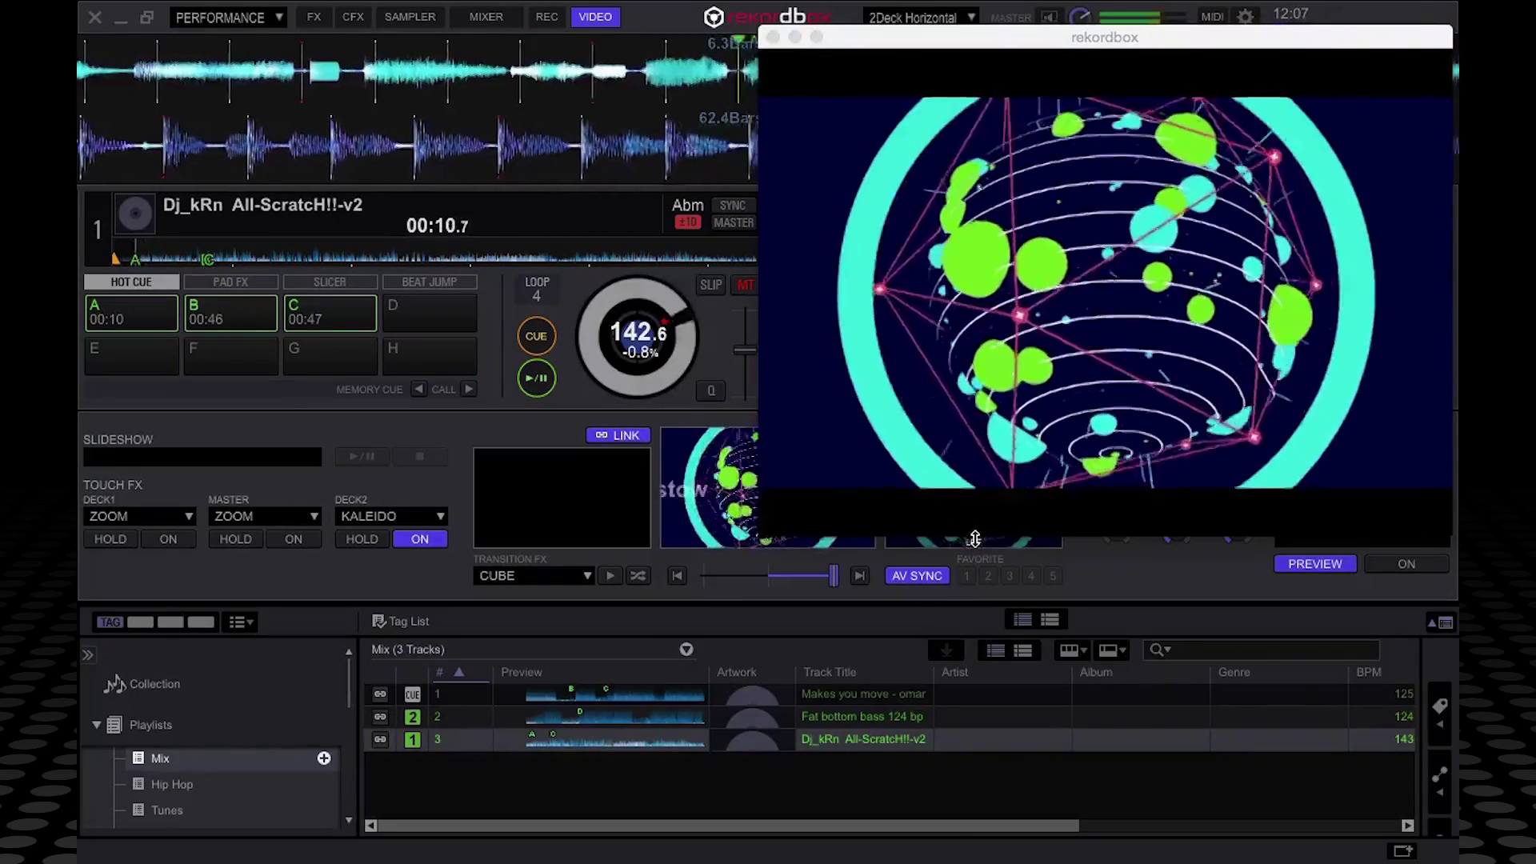
pyautogui.press('1')
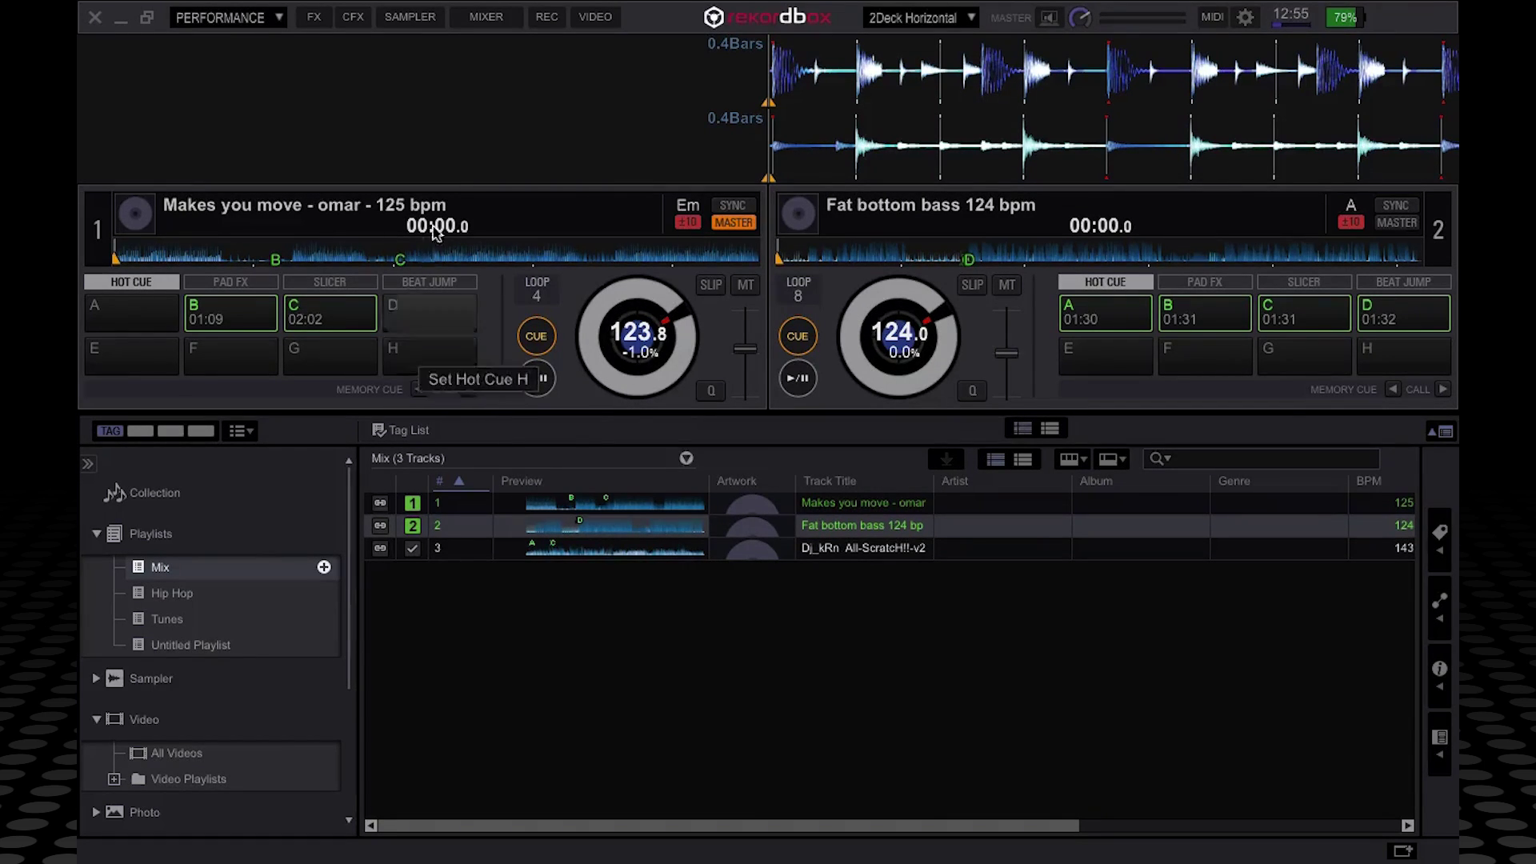
# Open the VIDEO panel, move the output window up-right, go full screen, and keep AV SYNC on.
pyautogui.click(600, 17)
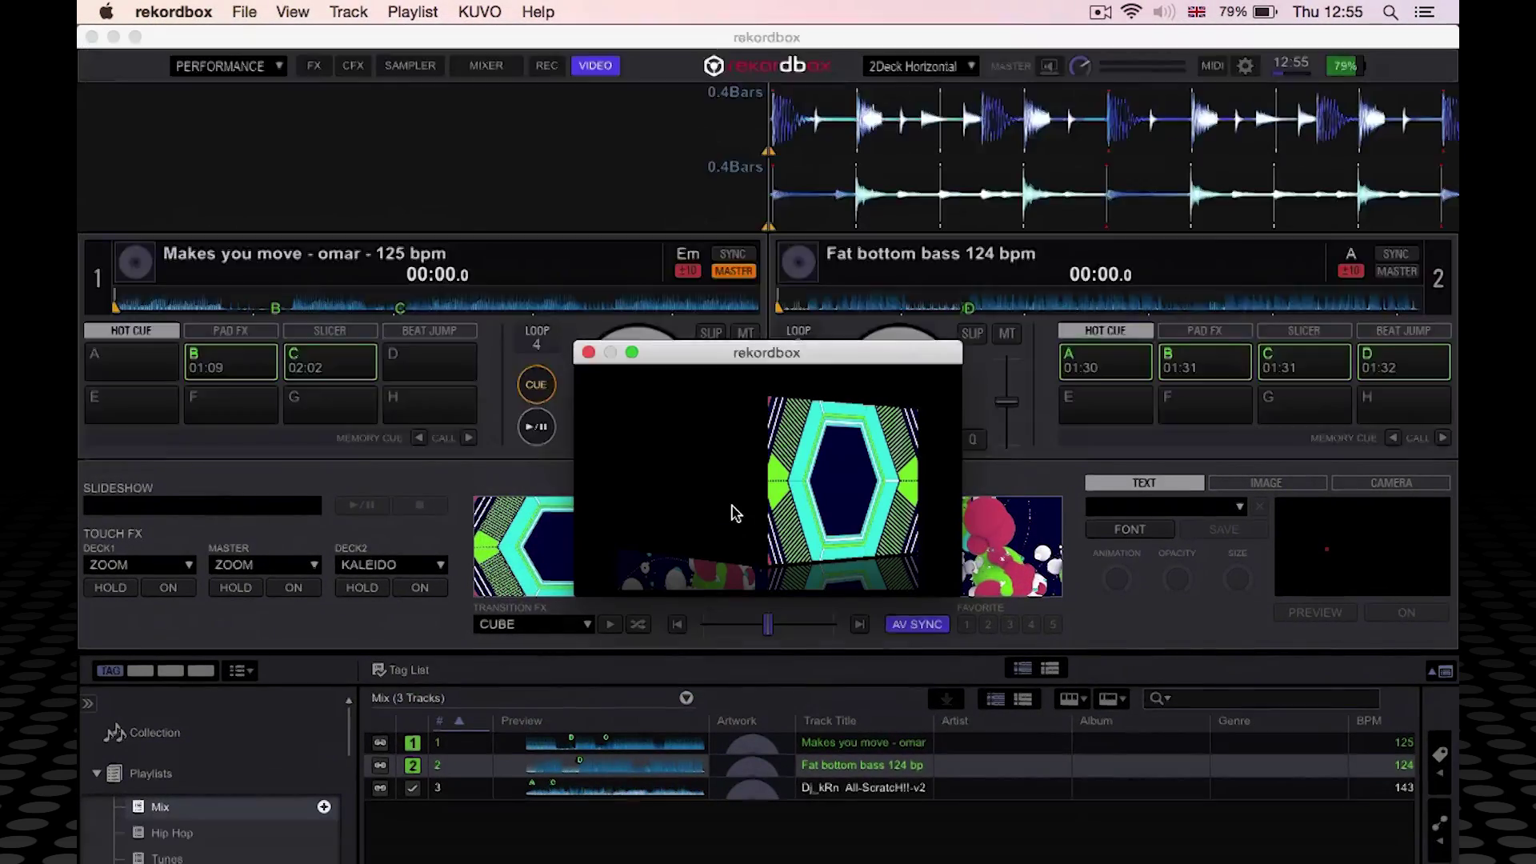
pyautogui.moveTo(671, 356); pyautogui.dragTo(972, 189)
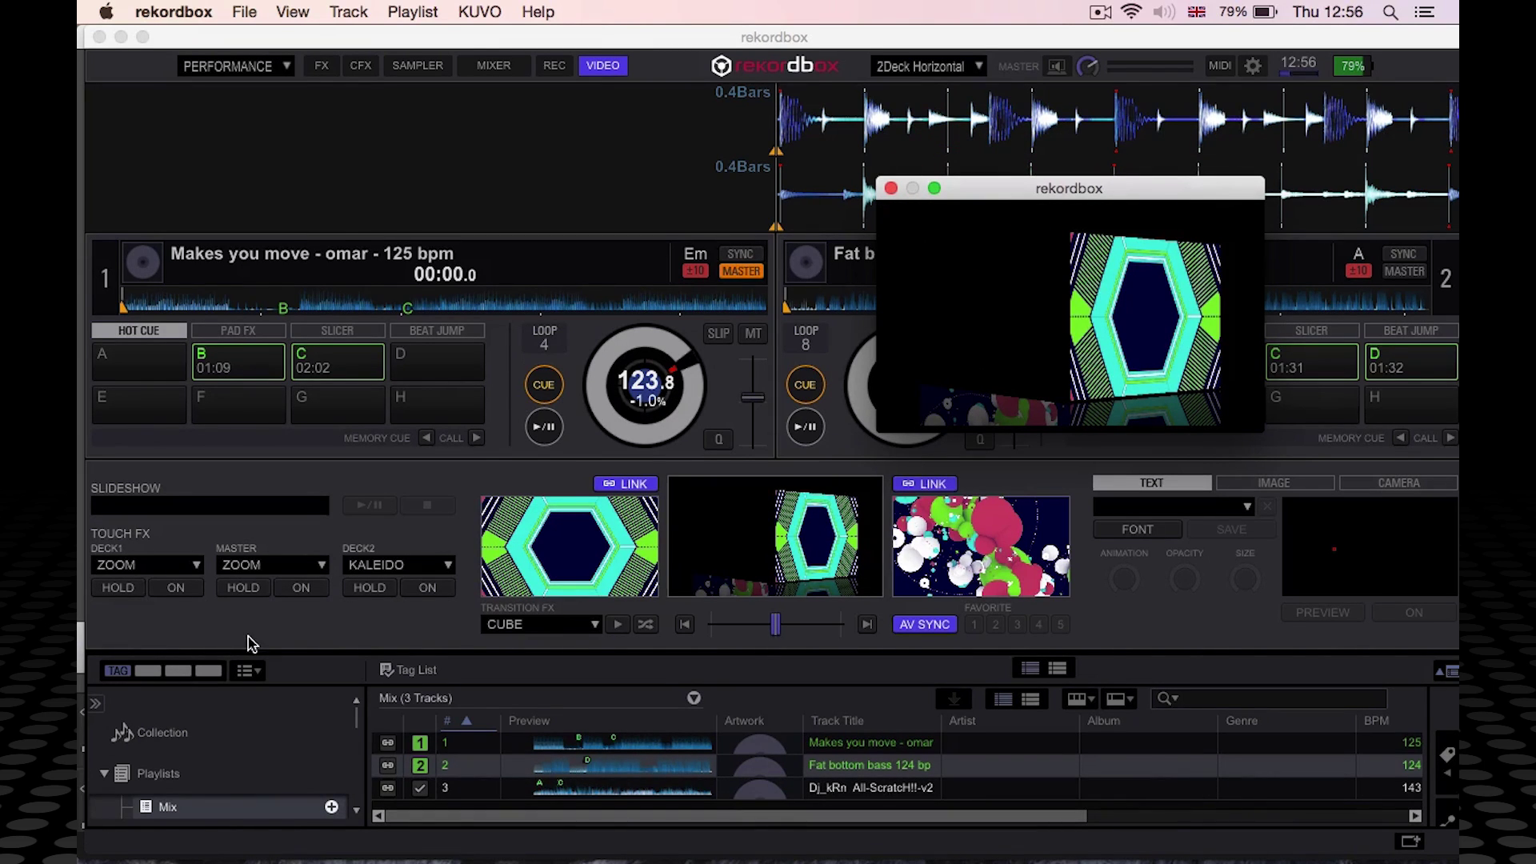
pyautogui.click(143, 37)
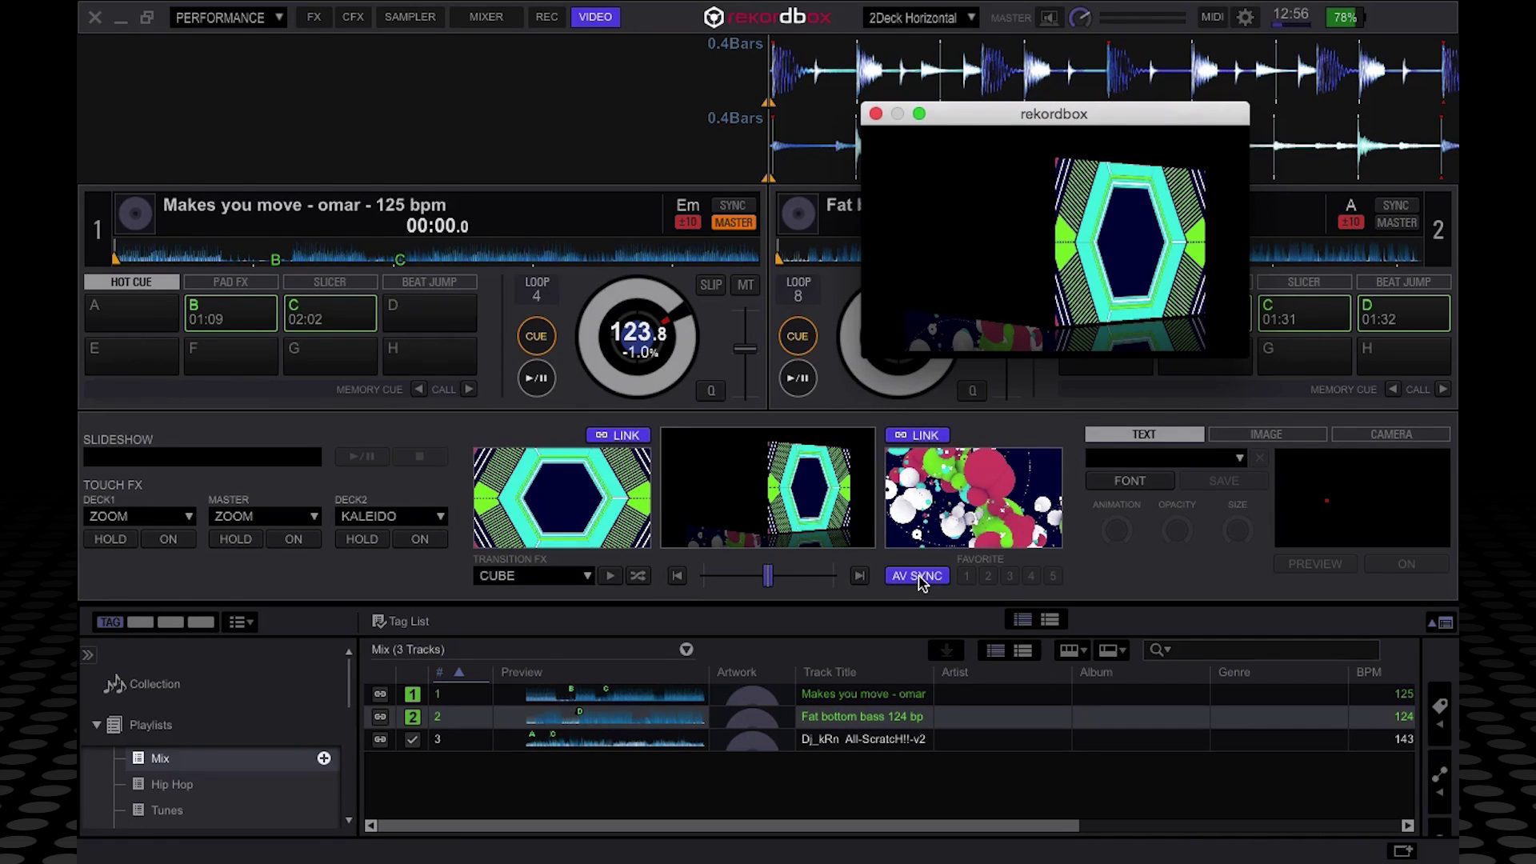
pyautogui.click(918, 577)
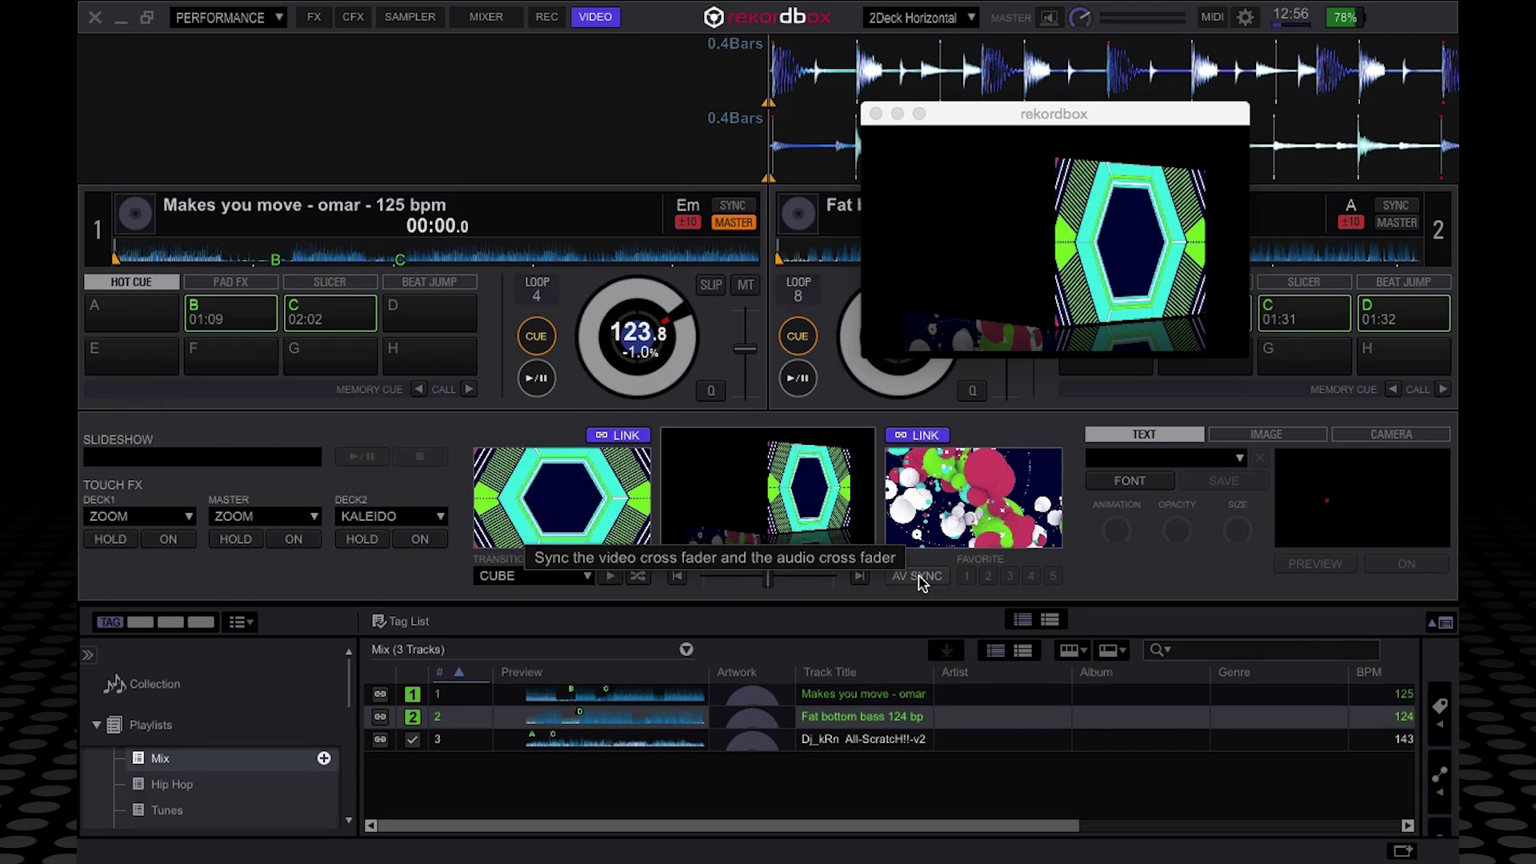
pyautogui.click(920, 580)
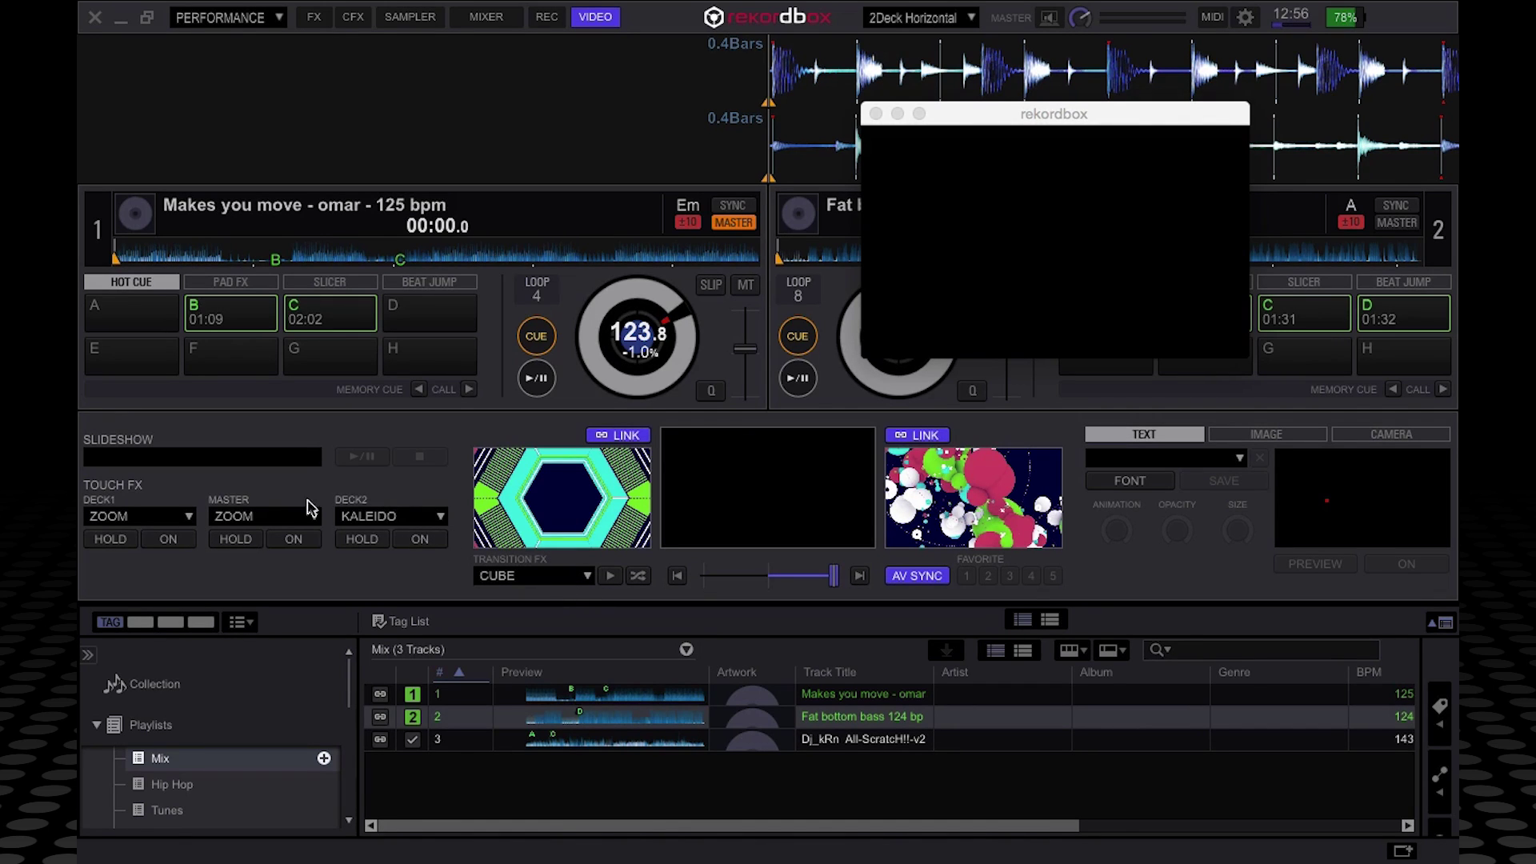
# Enable deck 1's ZOOM touch effect, push it to the low-pass end, then return deck 1 to start.
pyautogui.click(113, 518)
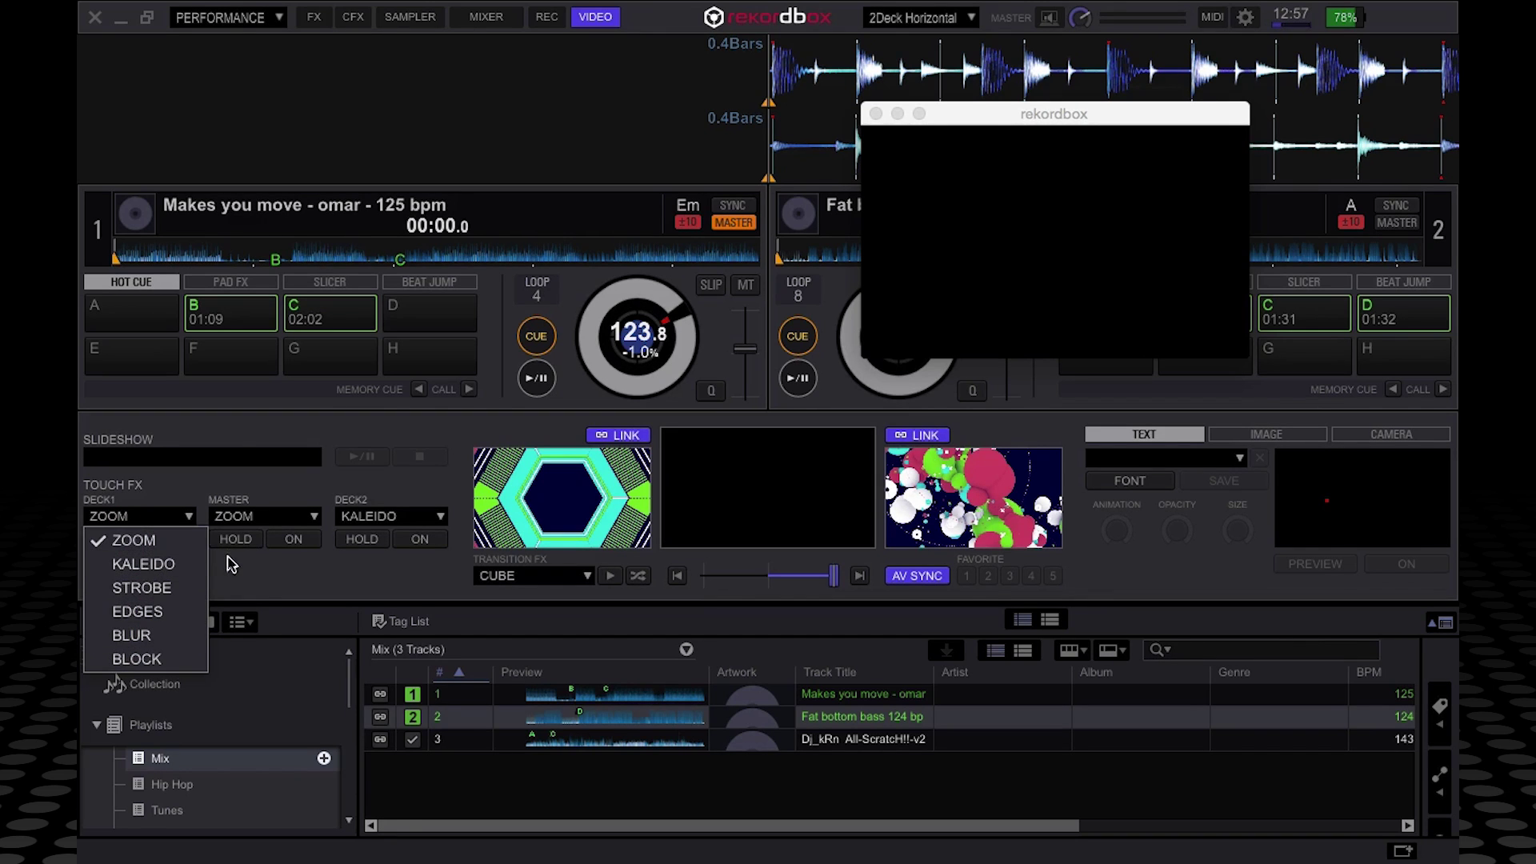
pyautogui.click(227, 556)
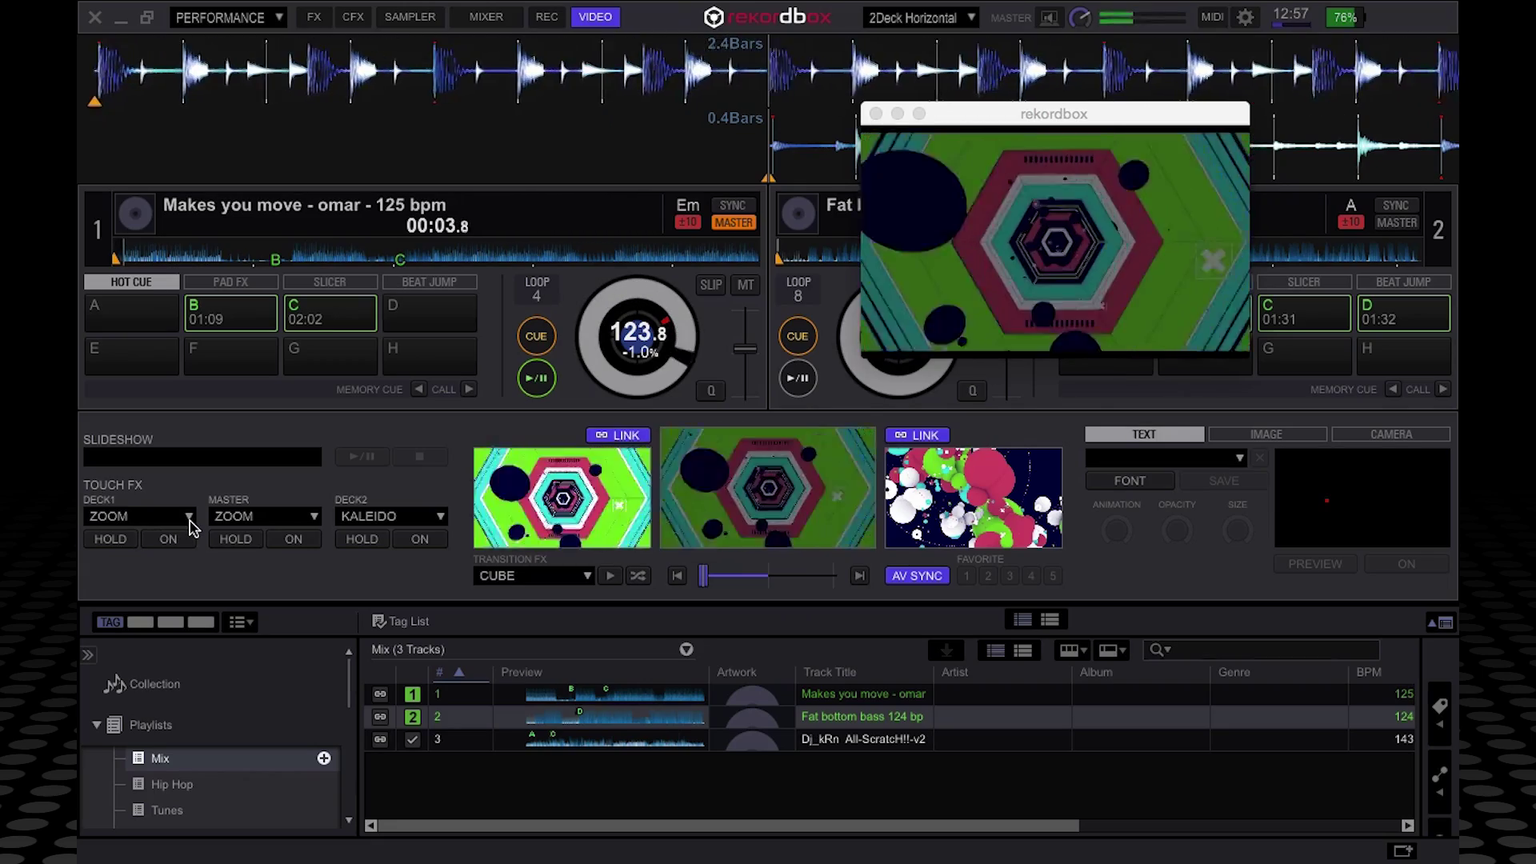
pyautogui.click(166, 539)
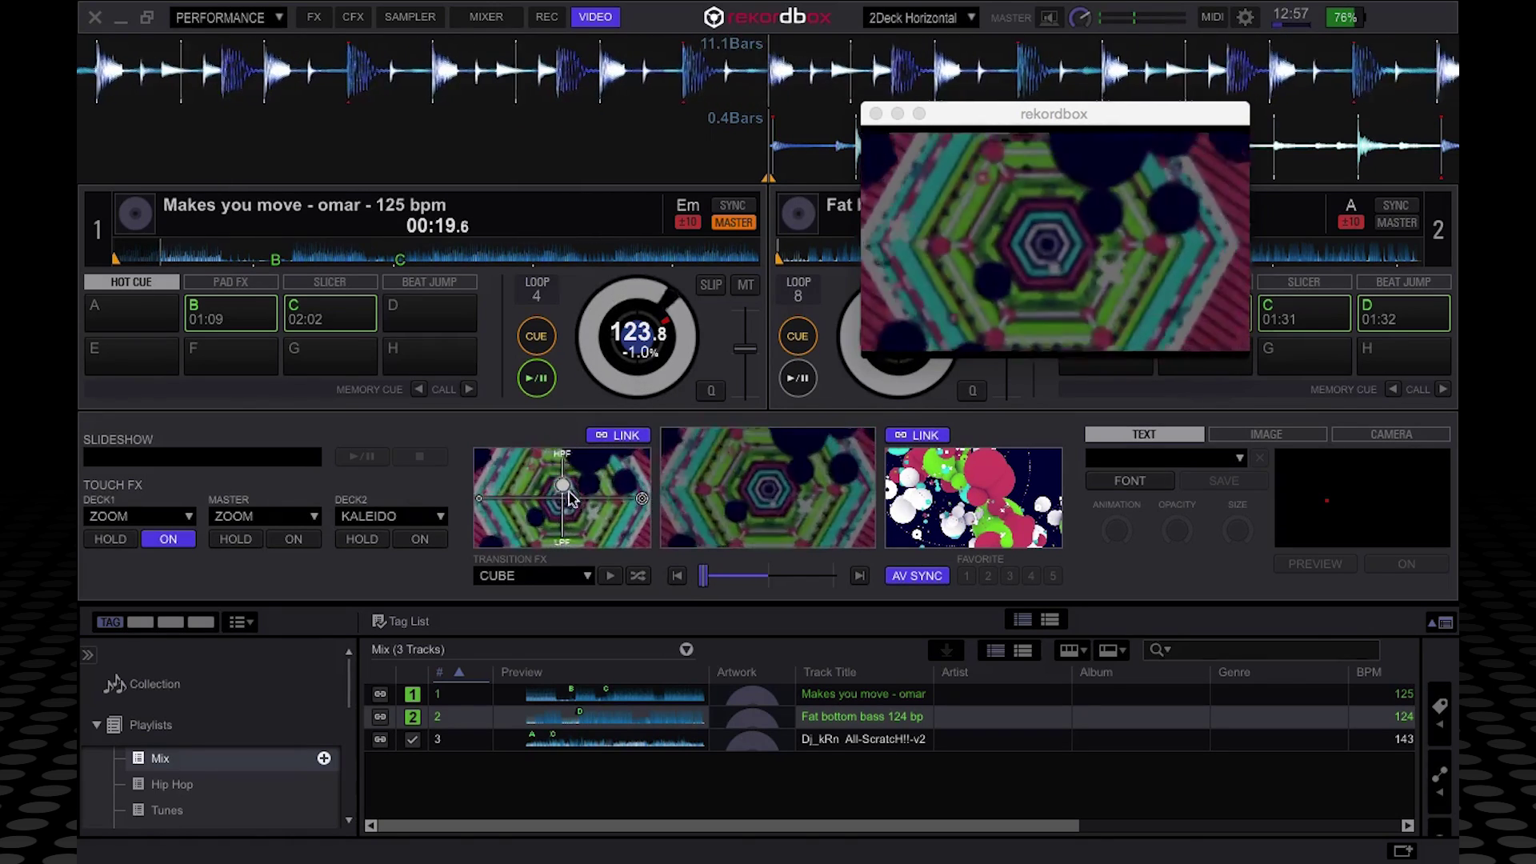
pyautogui.moveTo(569, 498); pyautogui.dragTo(567, 552)
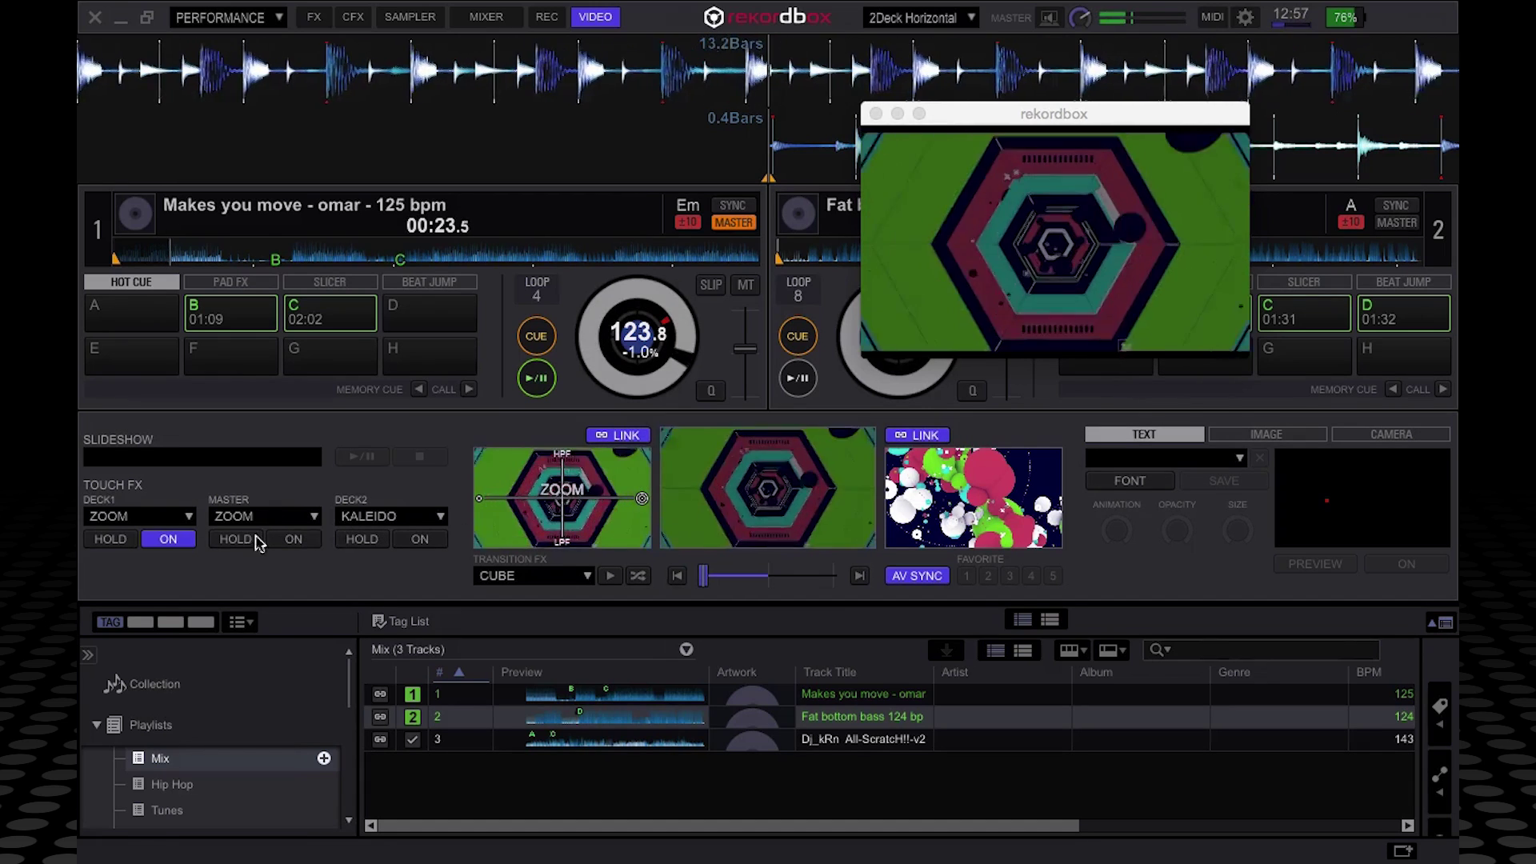
pyautogui.press('x')
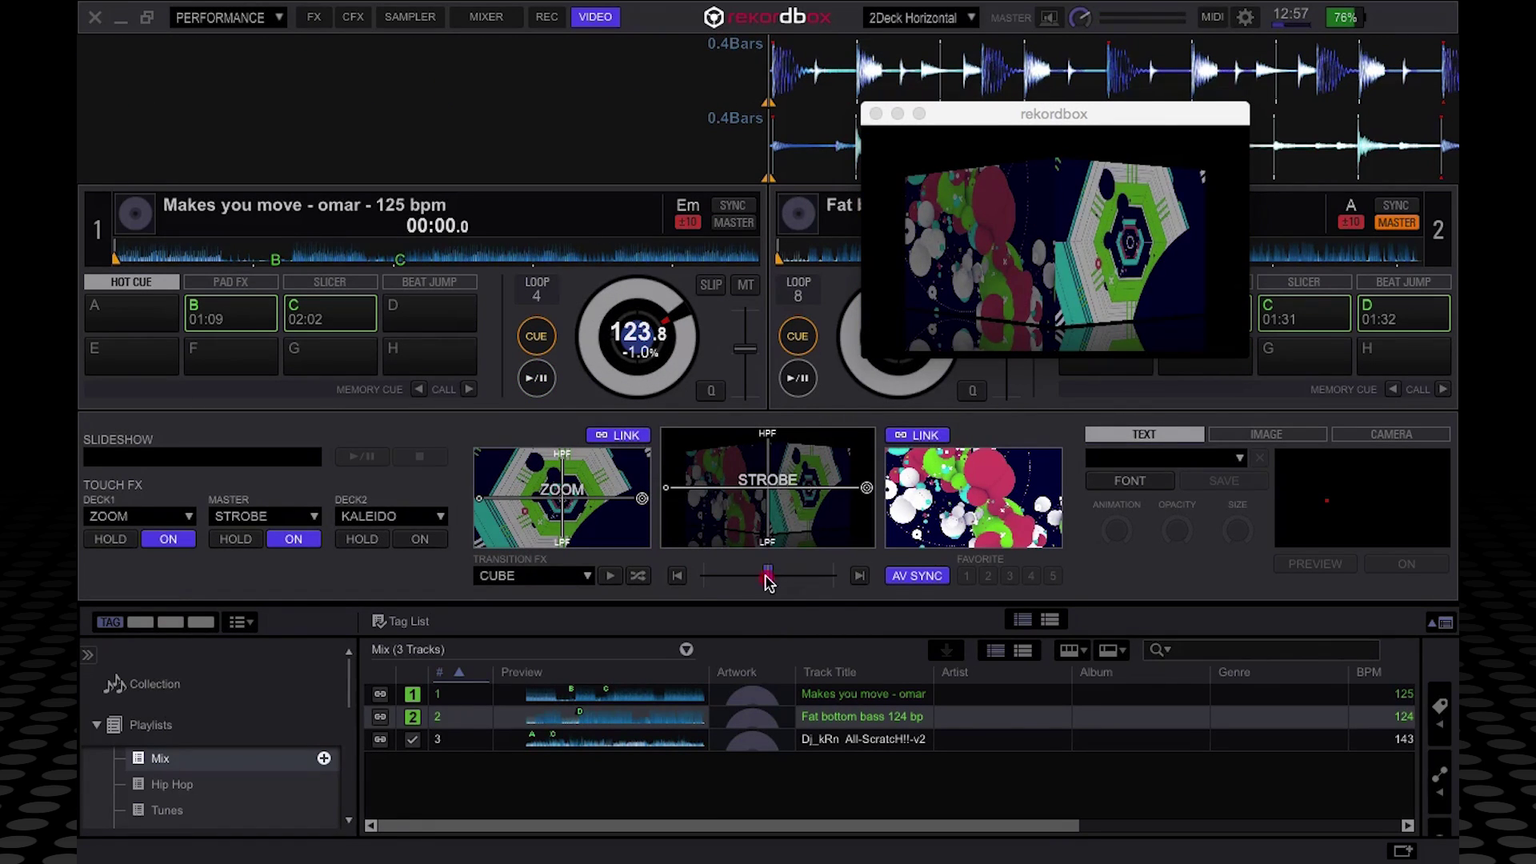
# Crossfade toward deck 2 and strobe the master output with the STROBE touch effect.
pyautogui.moveTo(768, 583)
pyautogui.mouseDown()
pyautogui.moveTo(782, 589)
pyautogui.moveTo(765, 570)
pyautogui.mouseUp()
pyautogui.click(294, 540)
pyautogui.click(294, 540)
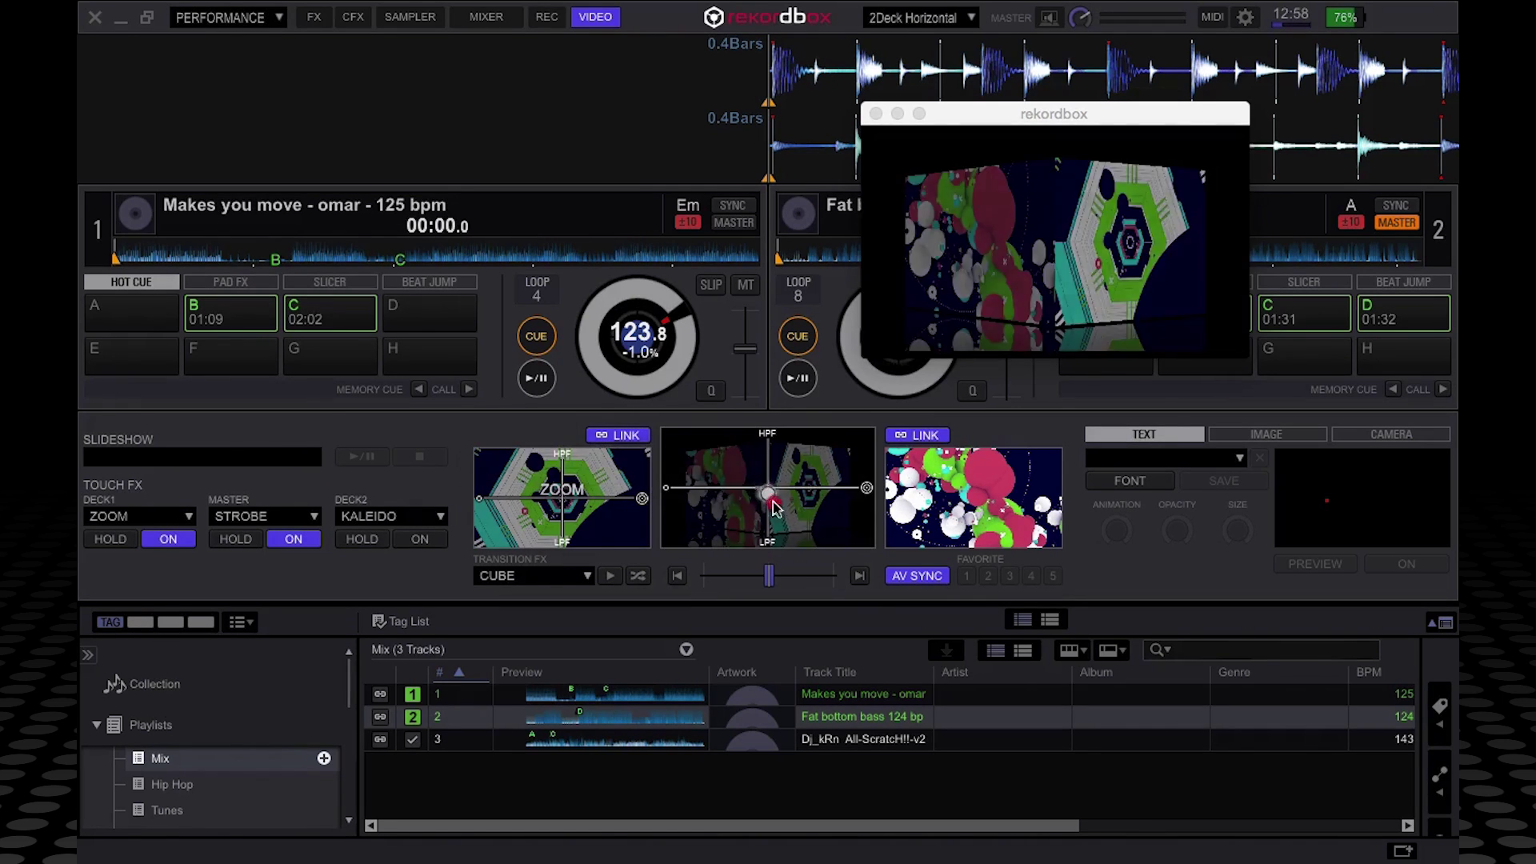
pyautogui.moveTo(764, 496)
pyautogui.mouseDown()
pyautogui.moveTo(766, 441)
pyautogui.moveTo(766, 466)
pyautogui.mouseUp()
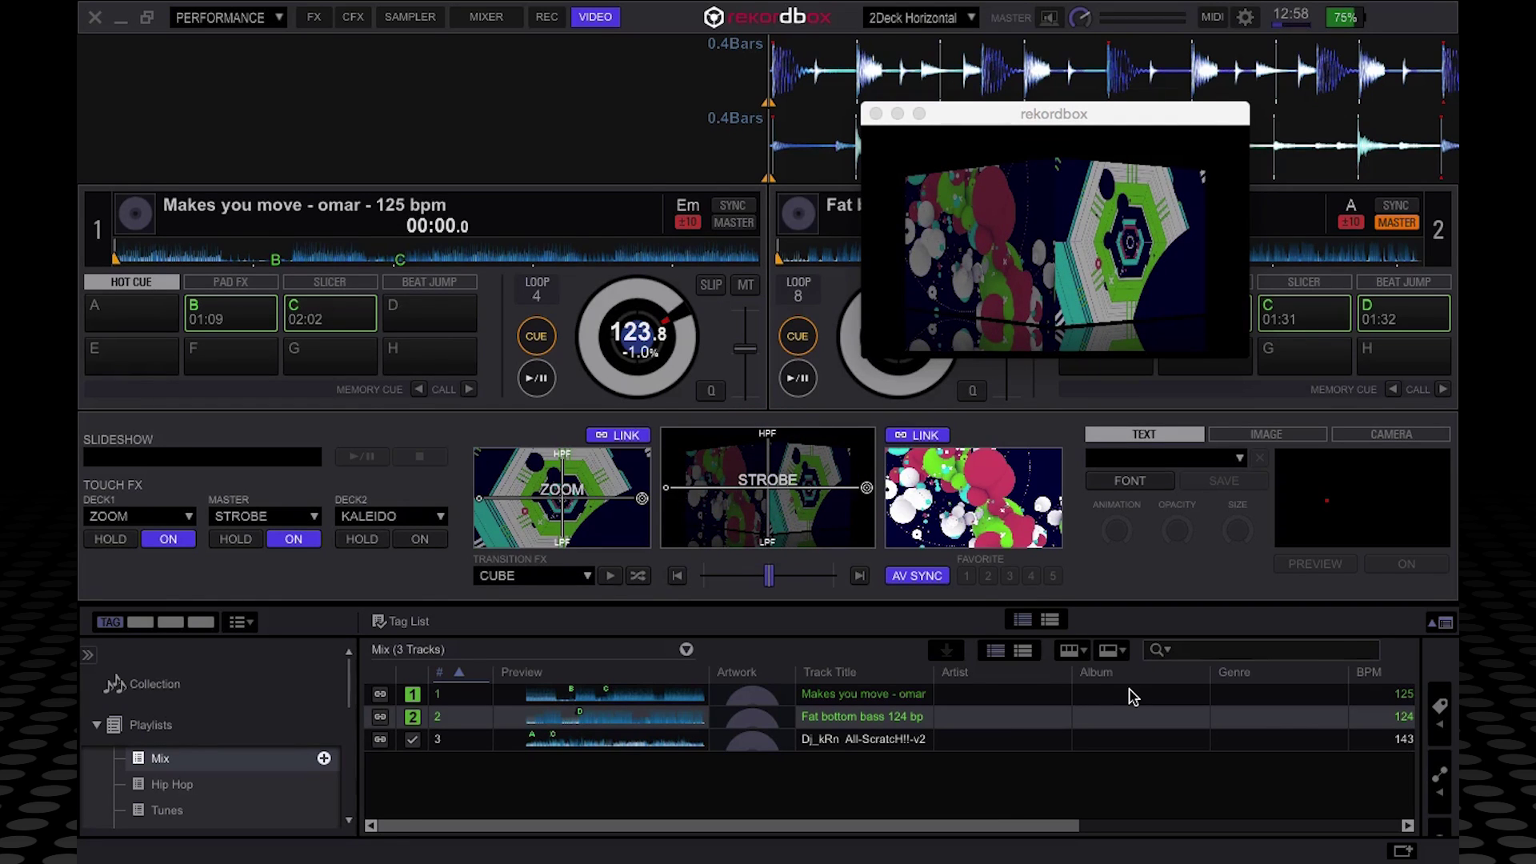
# Select the first Mix track, enter 'fdfsgfsg' as overlay text, and switch the text overlay on.
pyautogui.click(1158, 693)
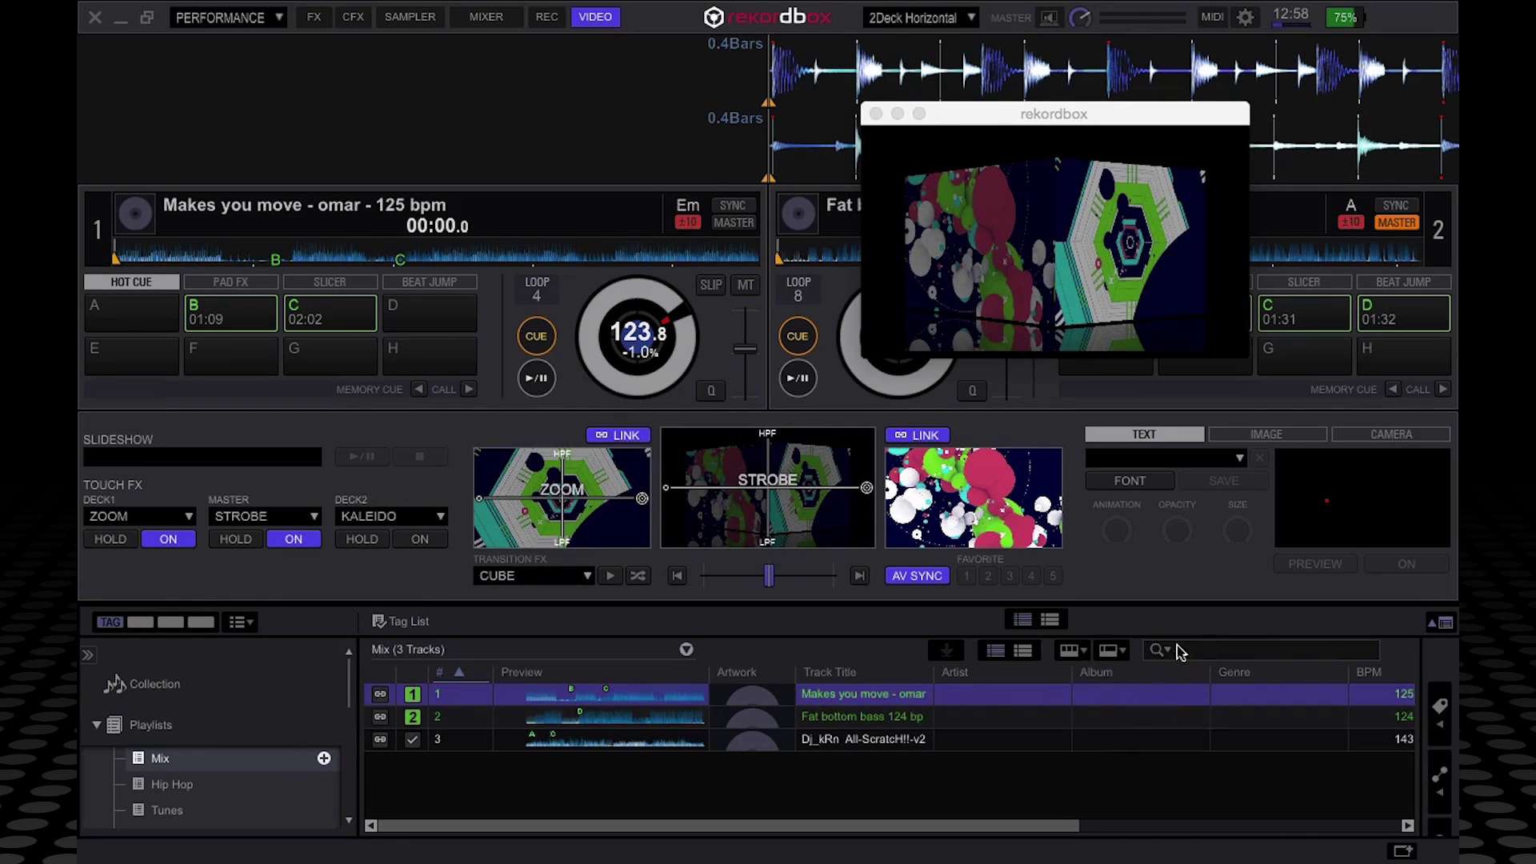
pyautogui.click(1166, 459)
pyautogui.write('fdfsgfsg')
pyautogui.press('Return')
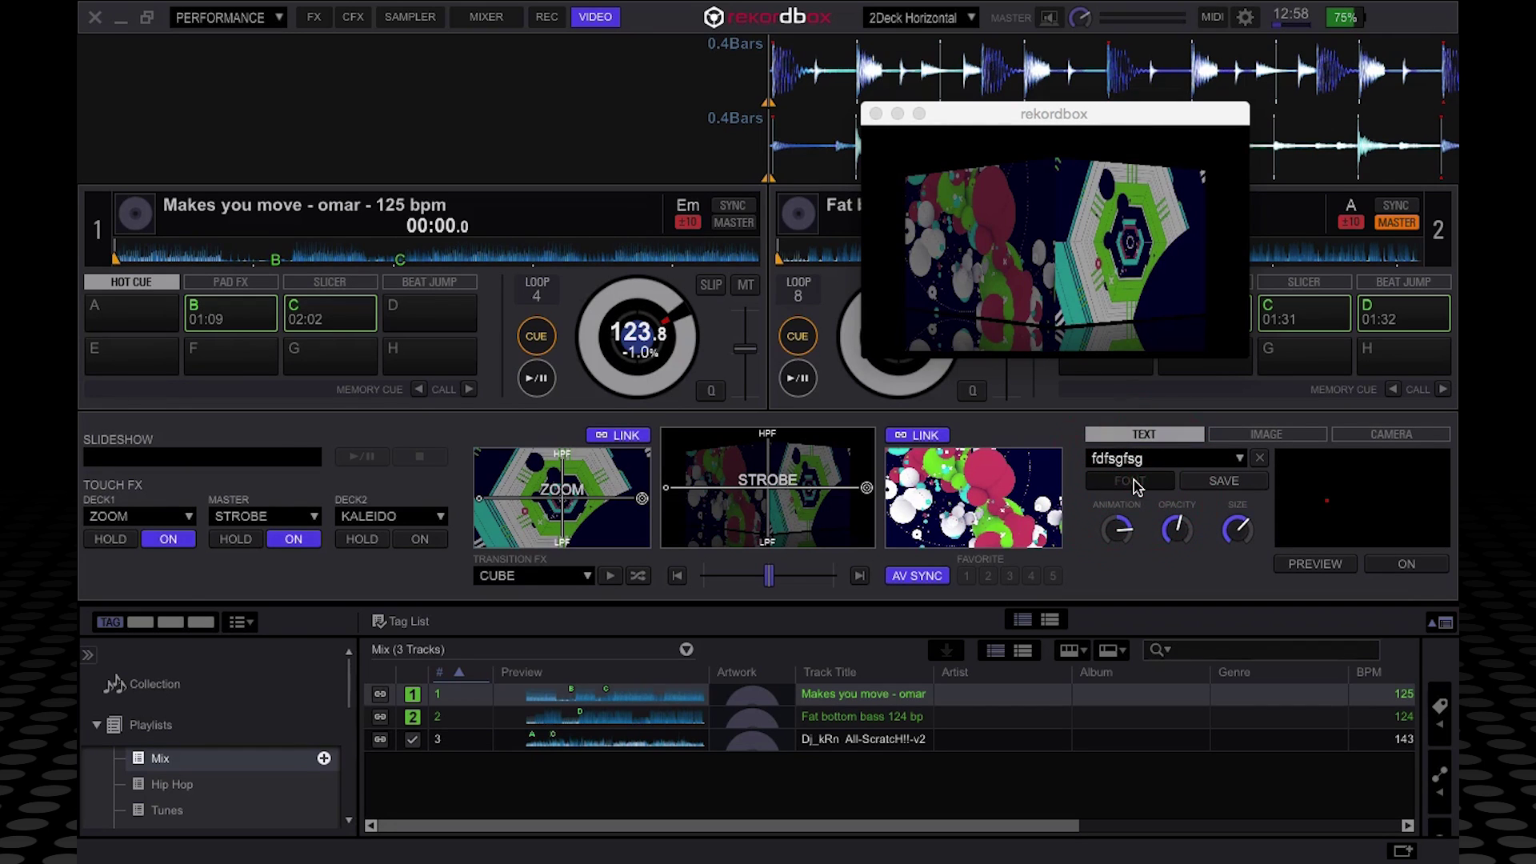
pyautogui.click(1135, 481)
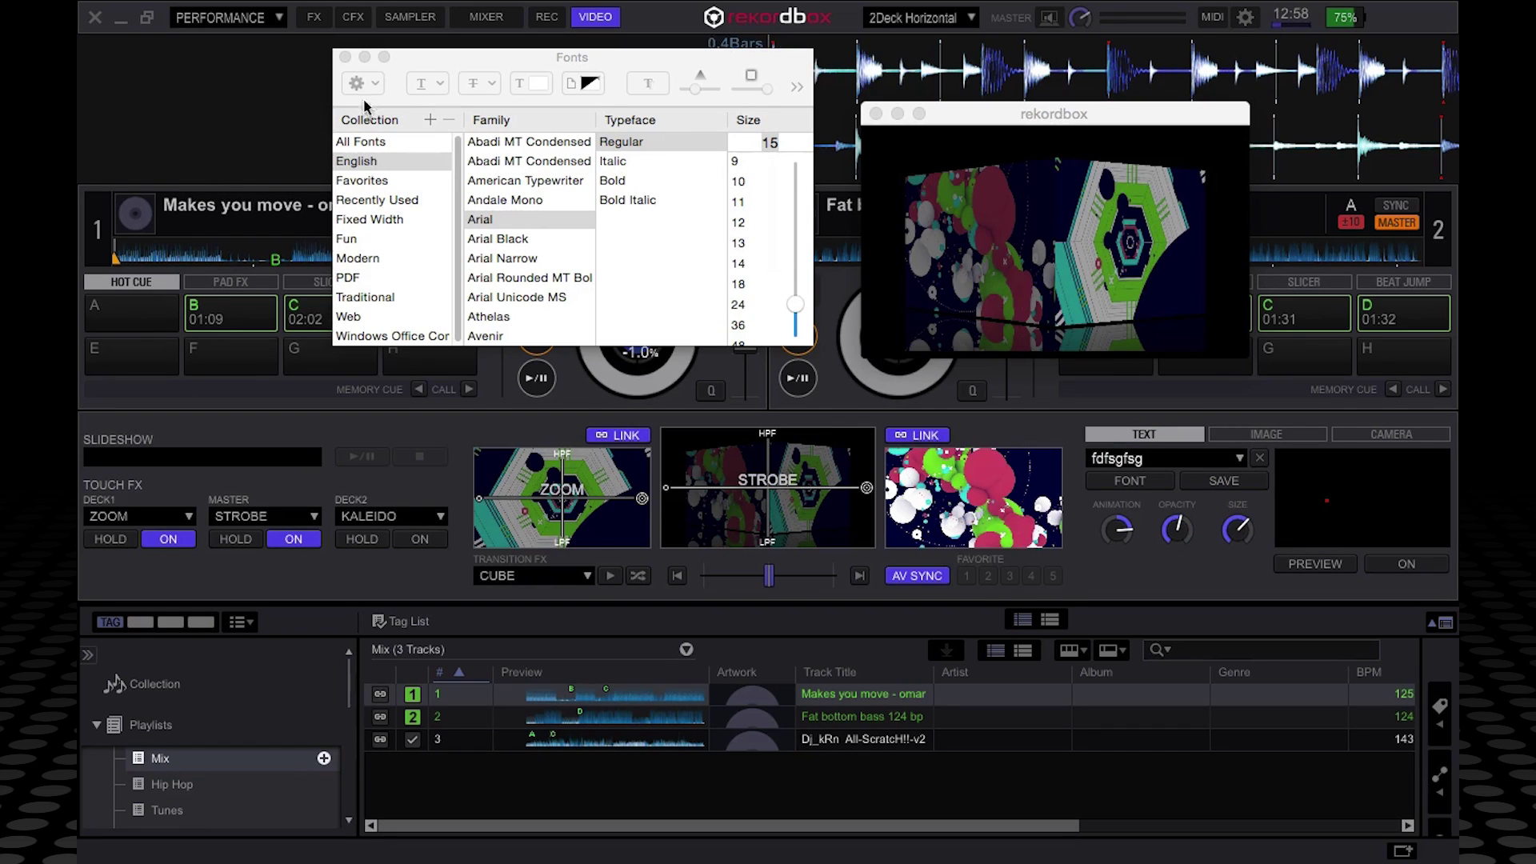
pyautogui.click(347, 58)
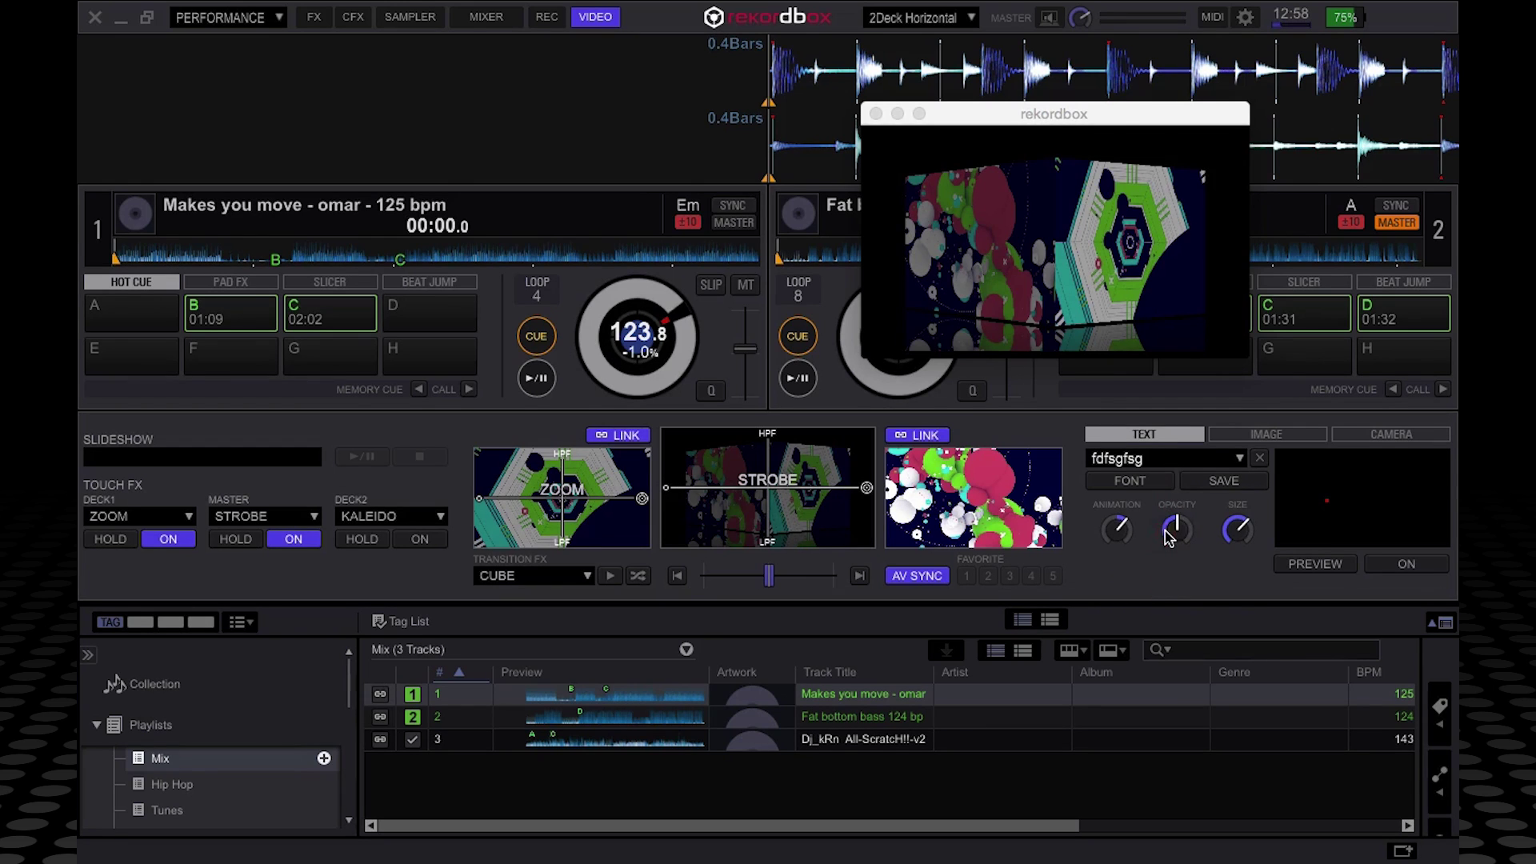
pyautogui.click(1396, 565)
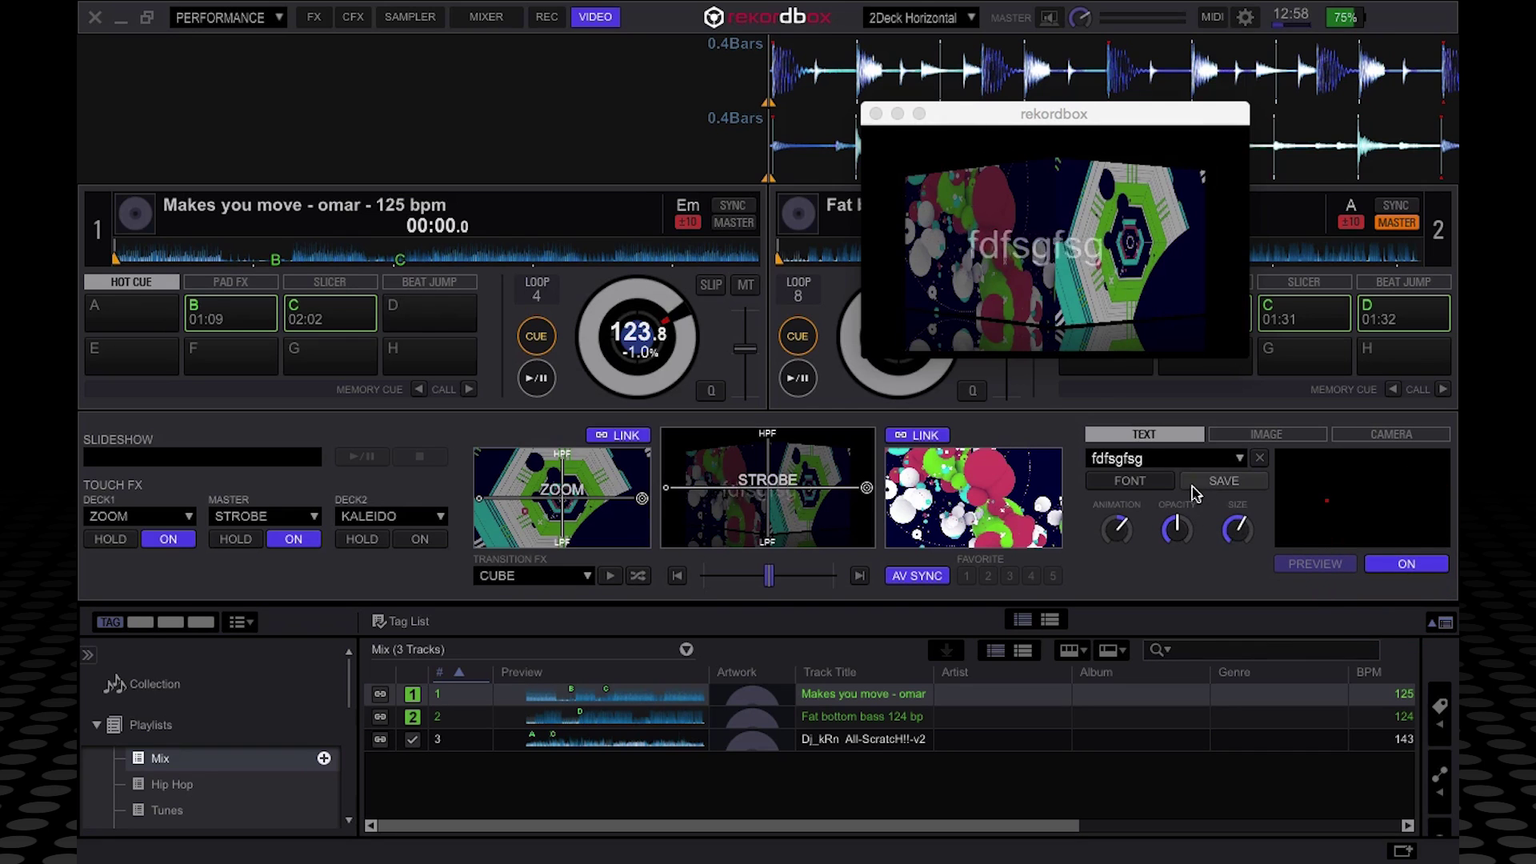
# Turn up the overlay text's ANIMATION and OPACITY knobs.
pyautogui.click(1118, 530)
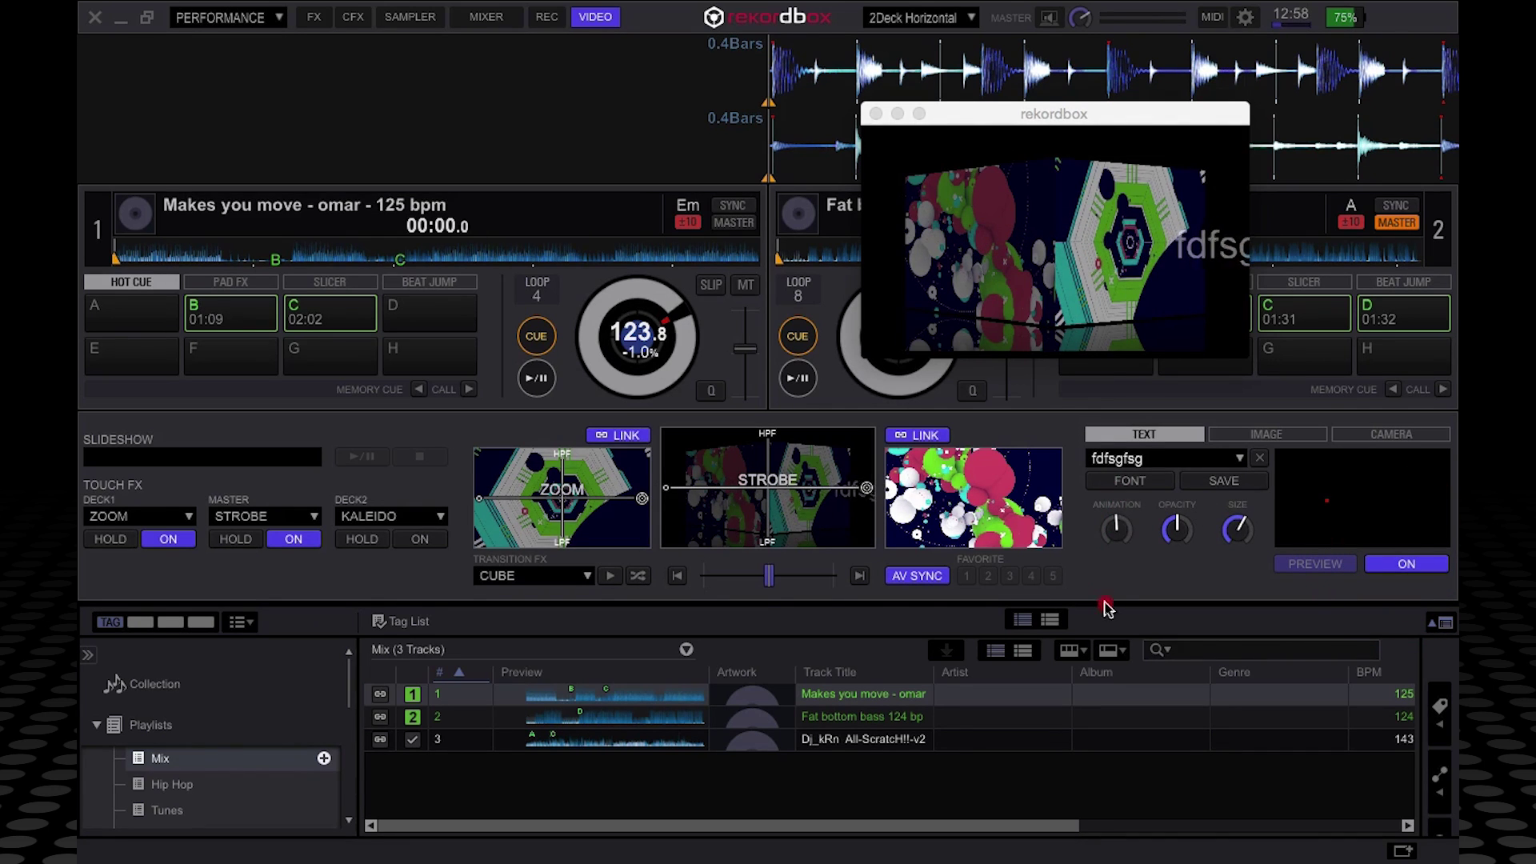
pyautogui.moveTo(1117, 532); pyautogui.dragTo(1145, 480)
pyautogui.click(1184, 538)
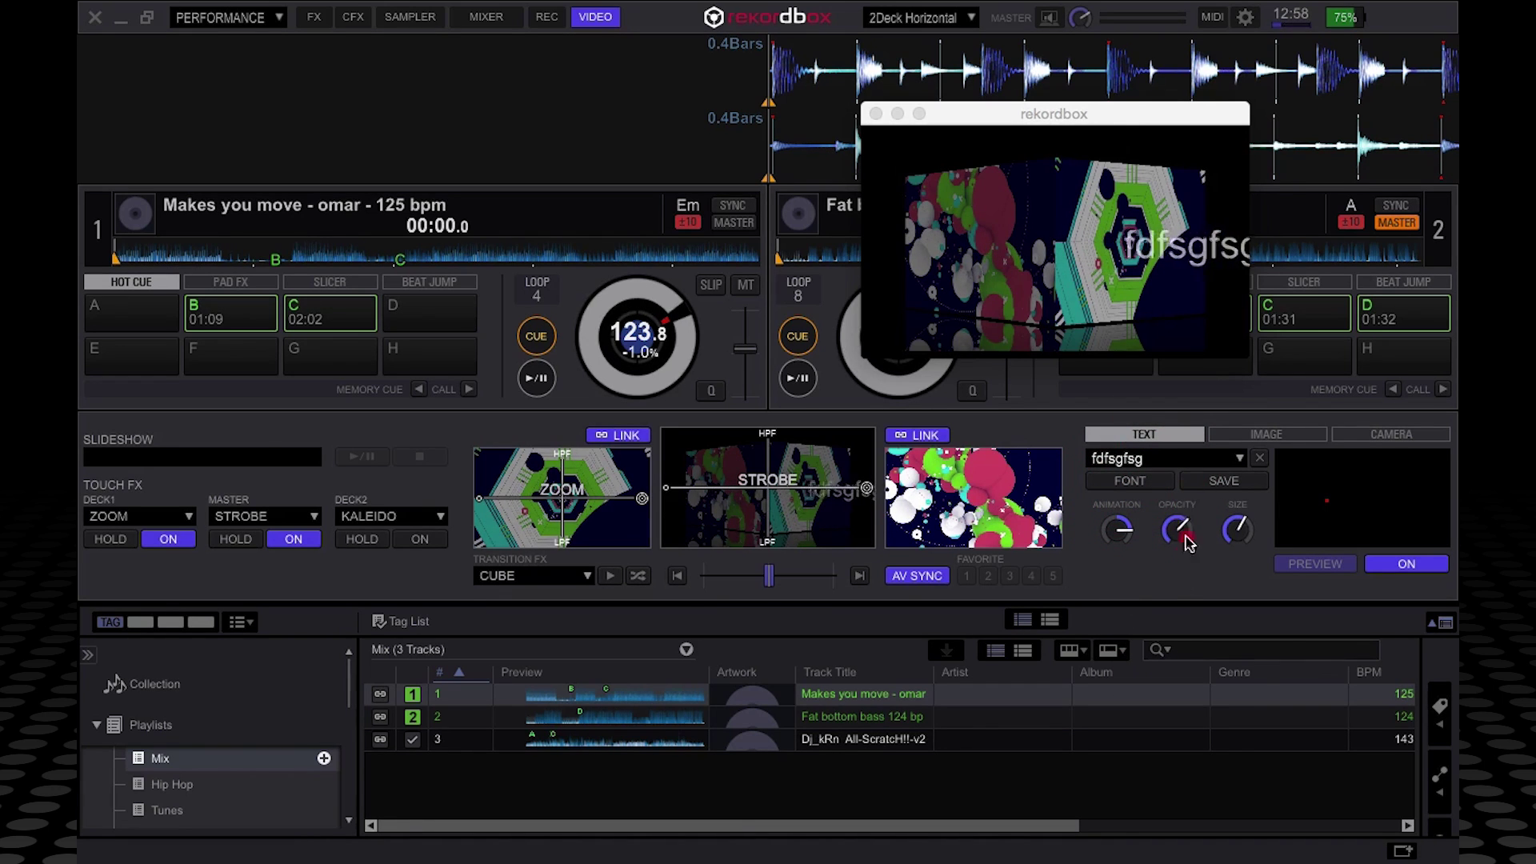
pyautogui.moveTo(1187, 544); pyautogui.dragTo(1198, 468)
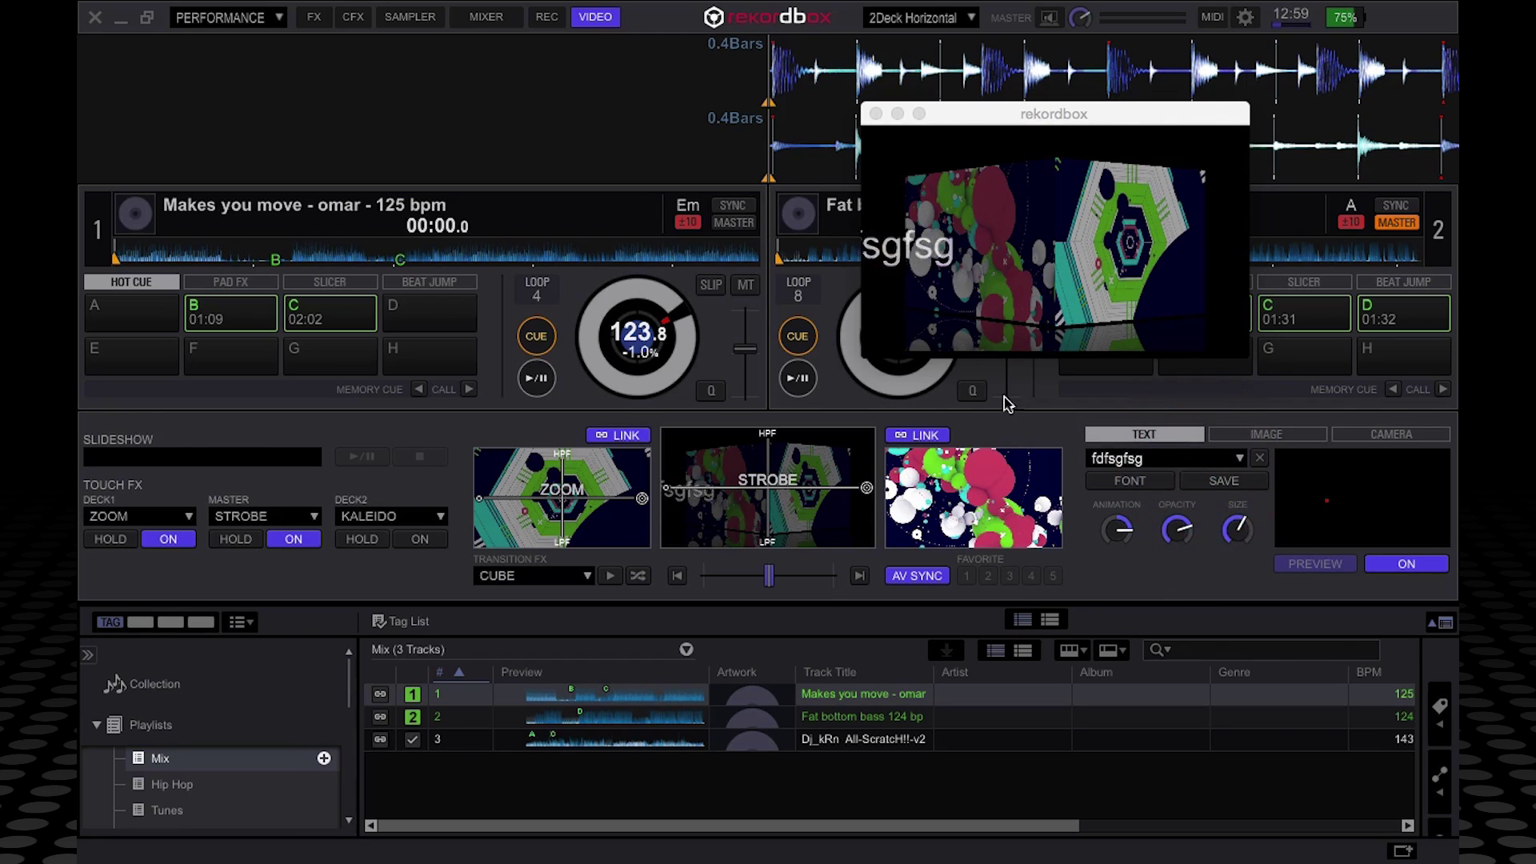
# Browse the IMAGE overlay list, find no images, and switch to the CAMERA overlay settings.
pyautogui.click(1253, 443)
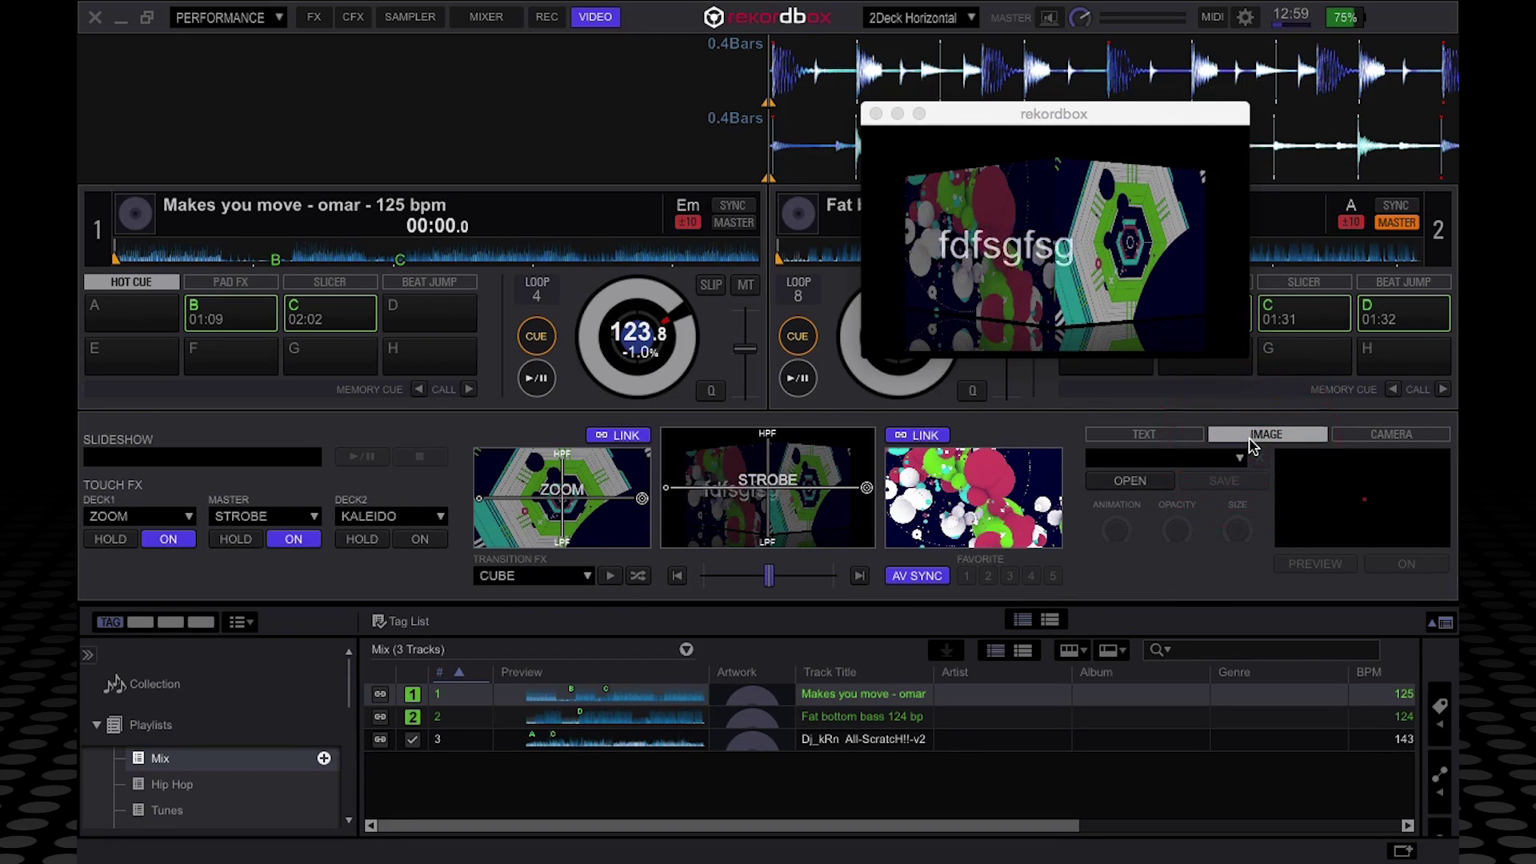
pyautogui.click(1185, 461)
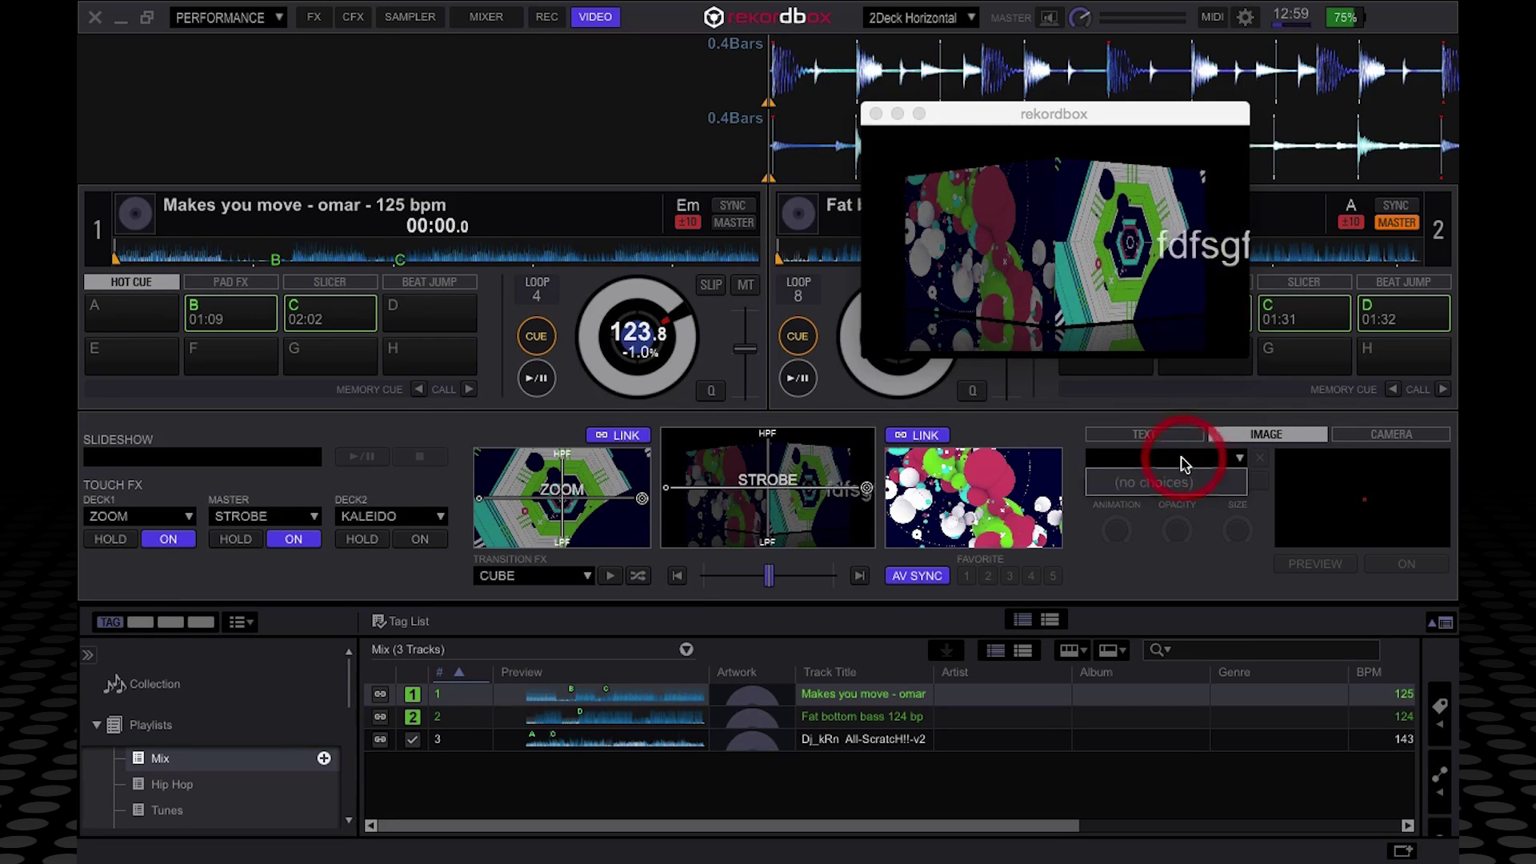
pyautogui.click(1175, 579)
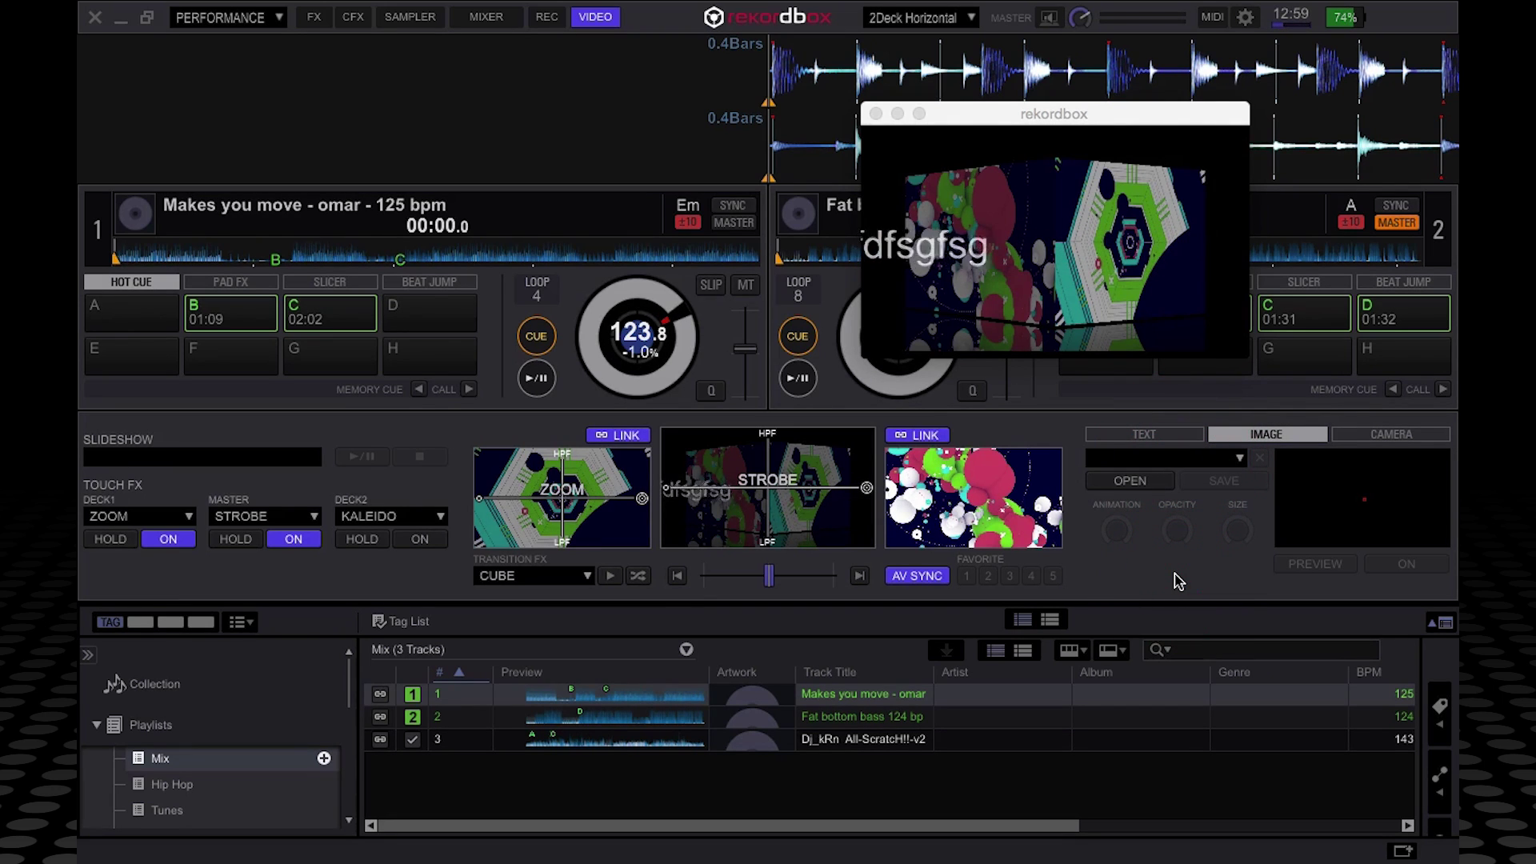
pyautogui.click(1176, 576)
pyautogui.click(1158, 560)
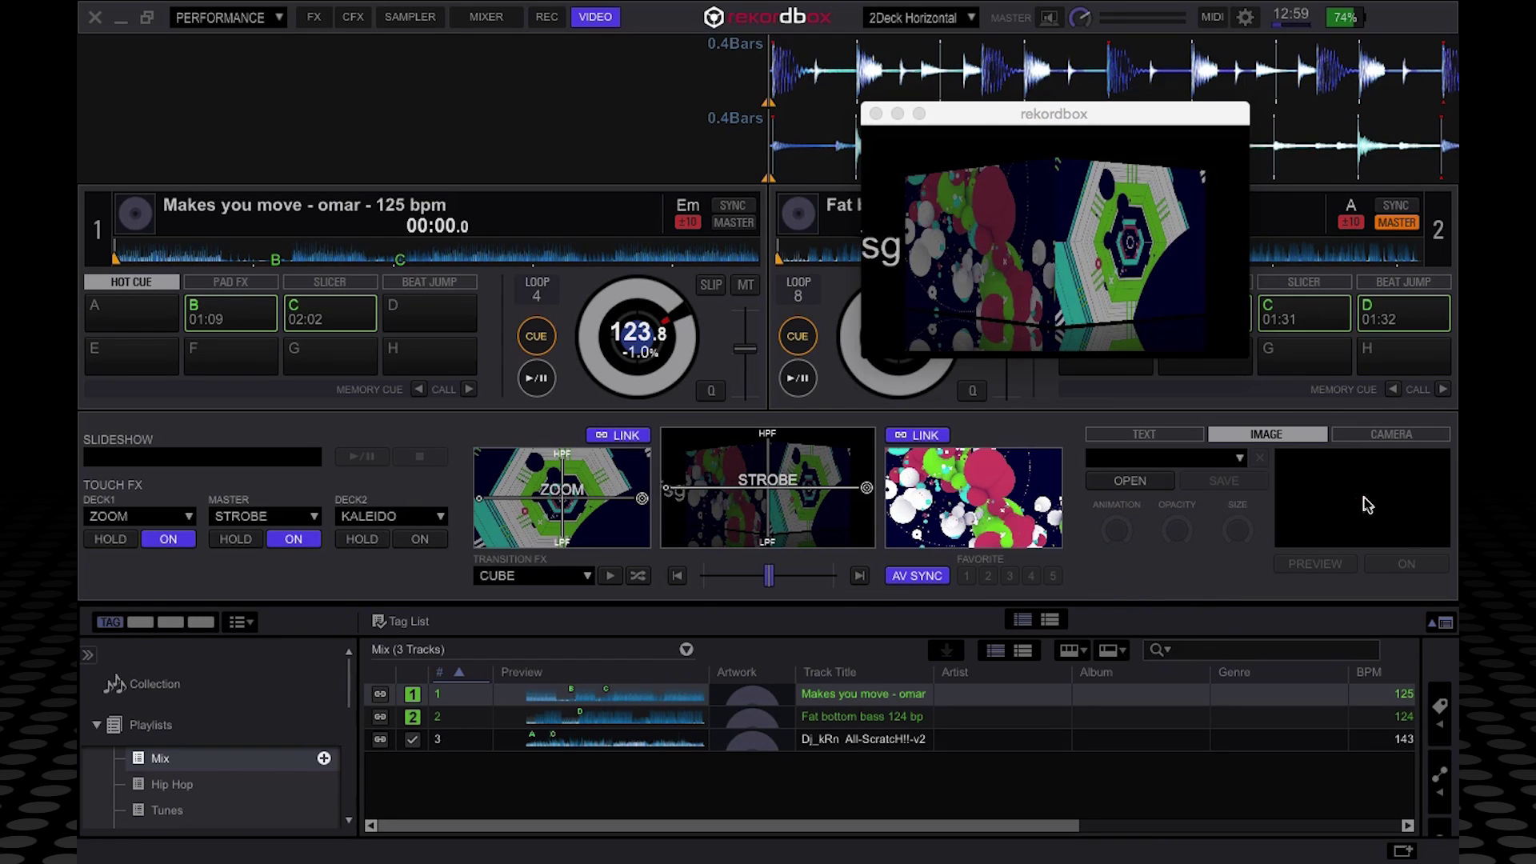
pyautogui.click(1335, 527)
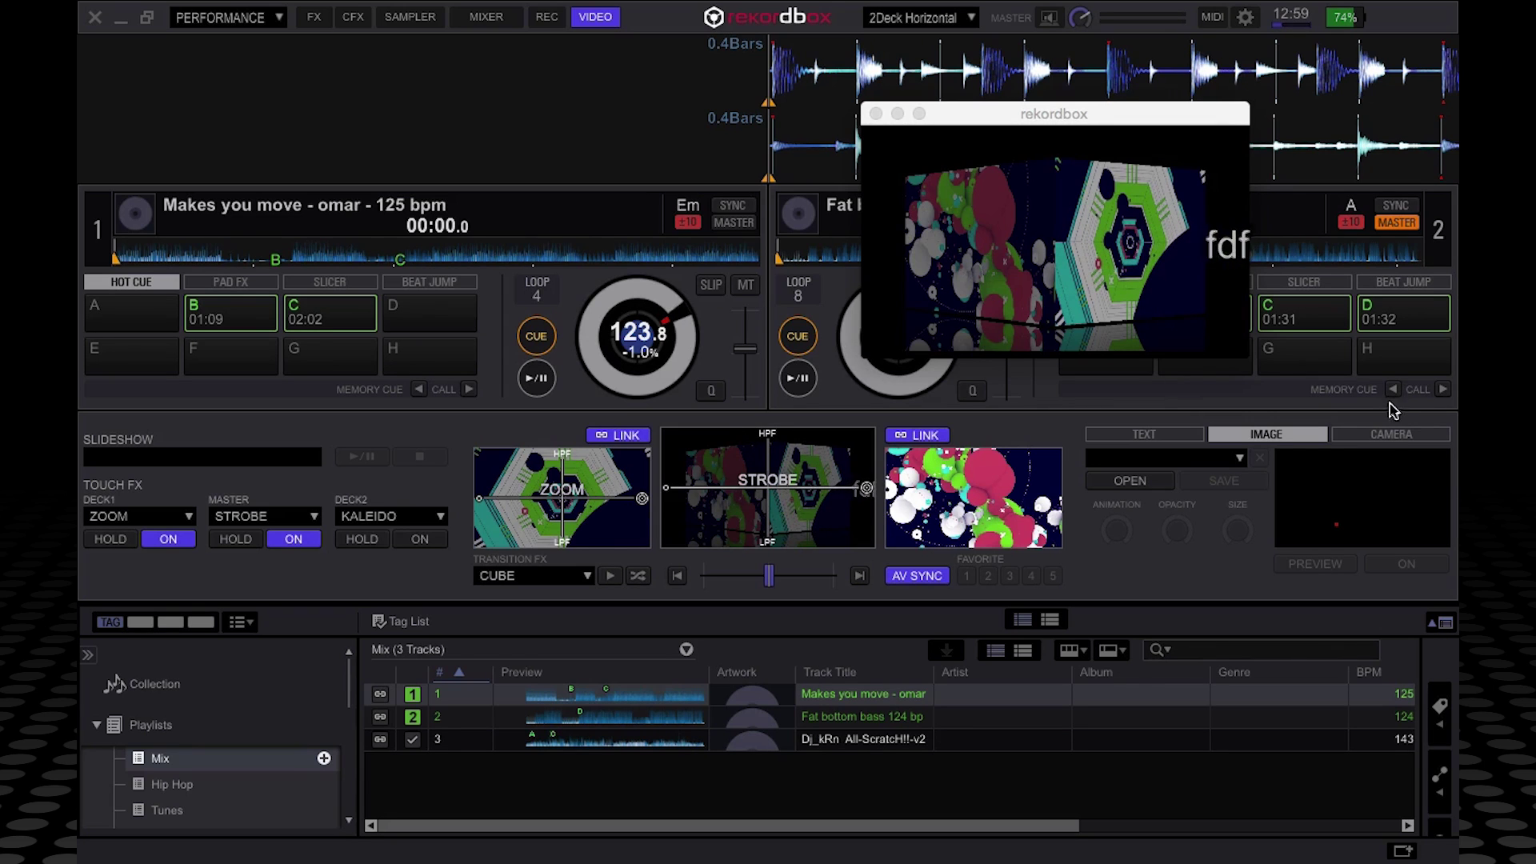
pyautogui.click(1391, 436)
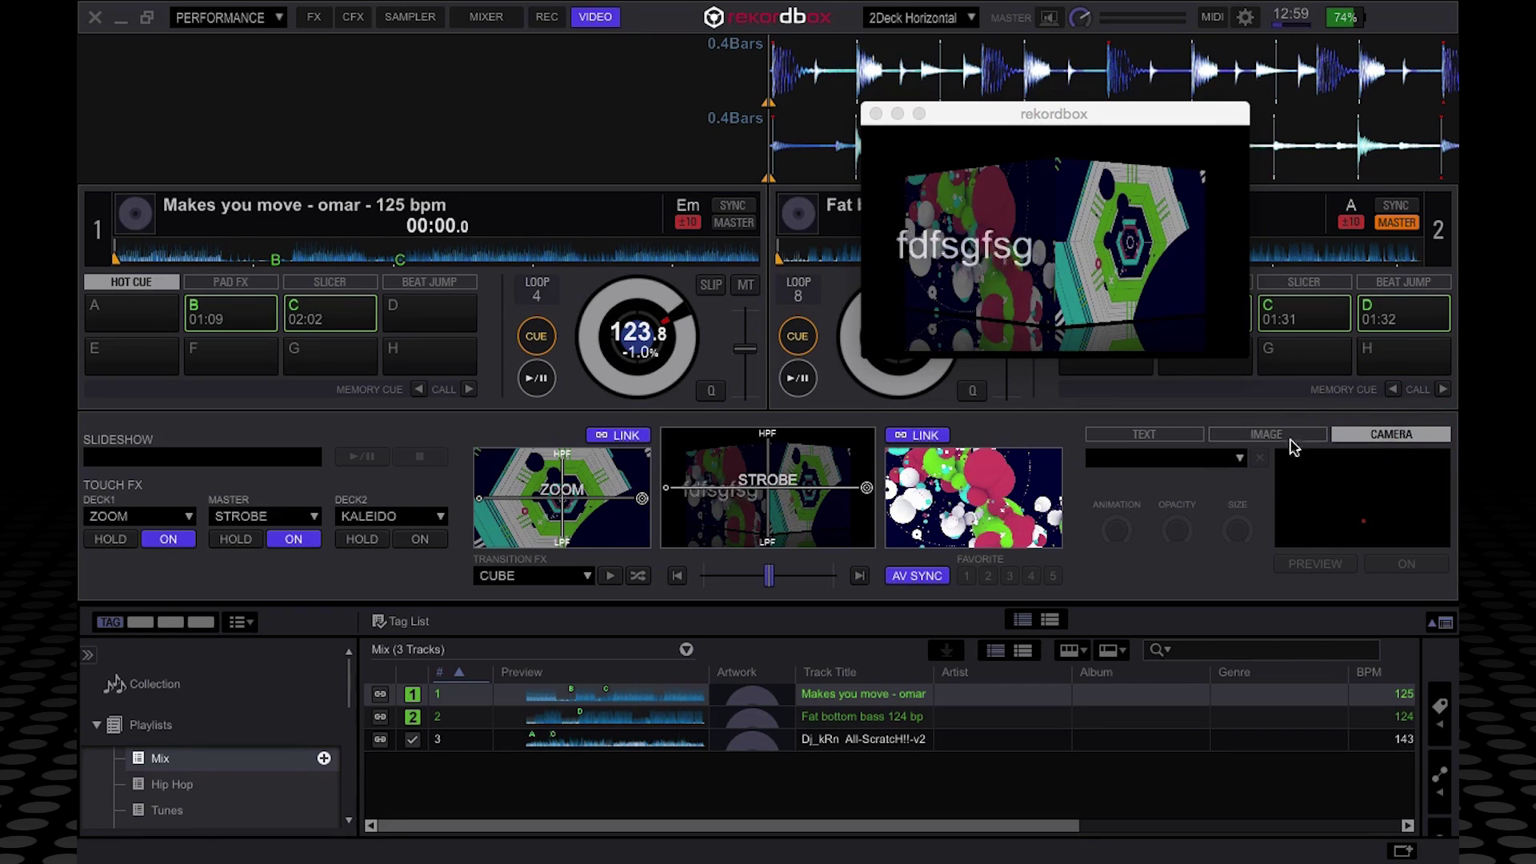
pyautogui.click(1284, 480)
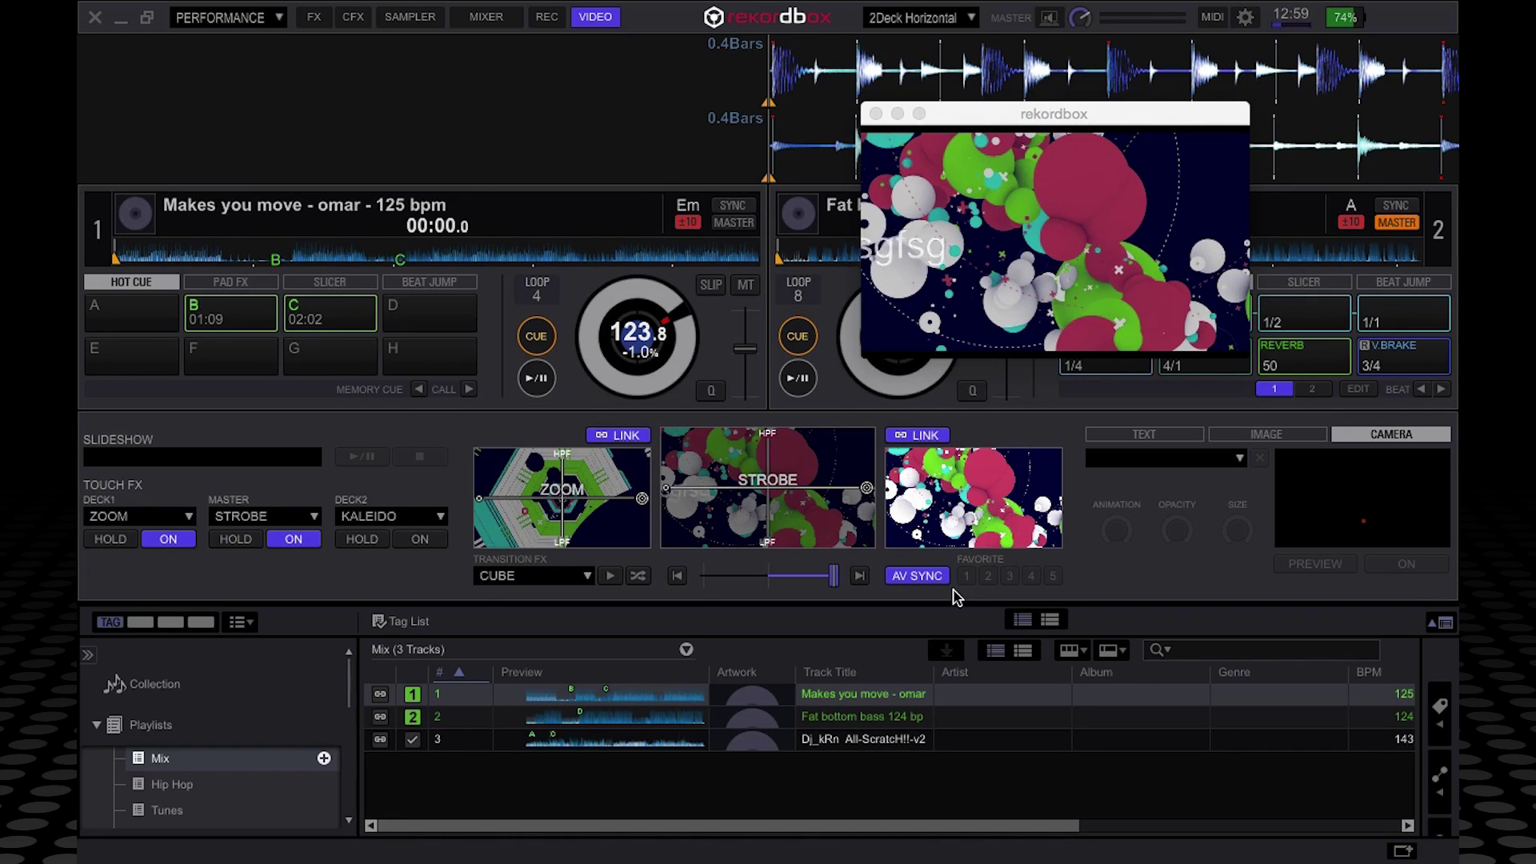
# Return to the TEXT overlay tab and start deck 2 playing.
pyautogui.click(1160, 436)
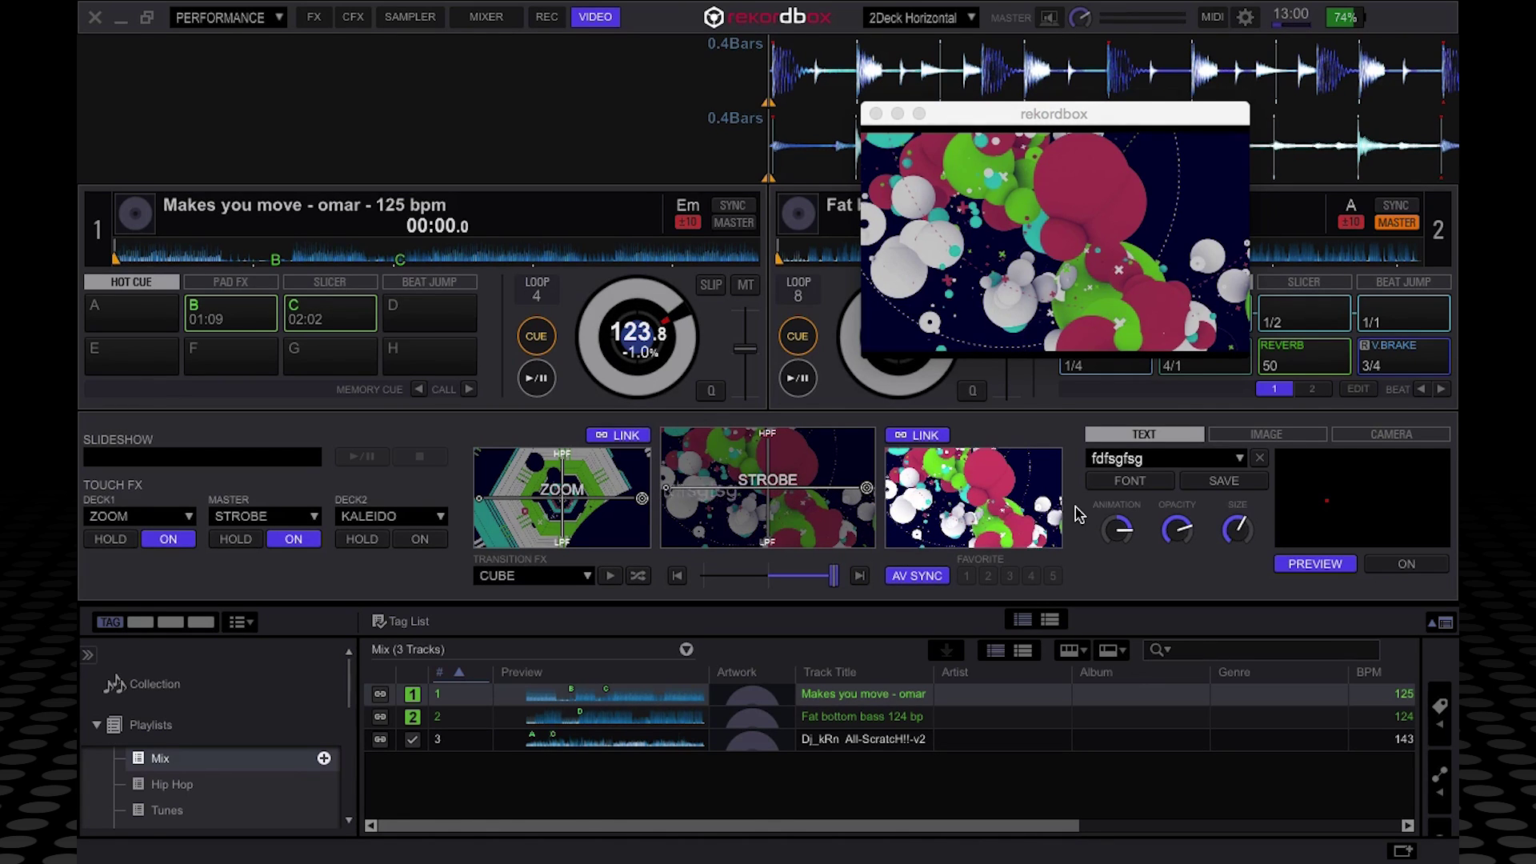
pyautogui.press('space')
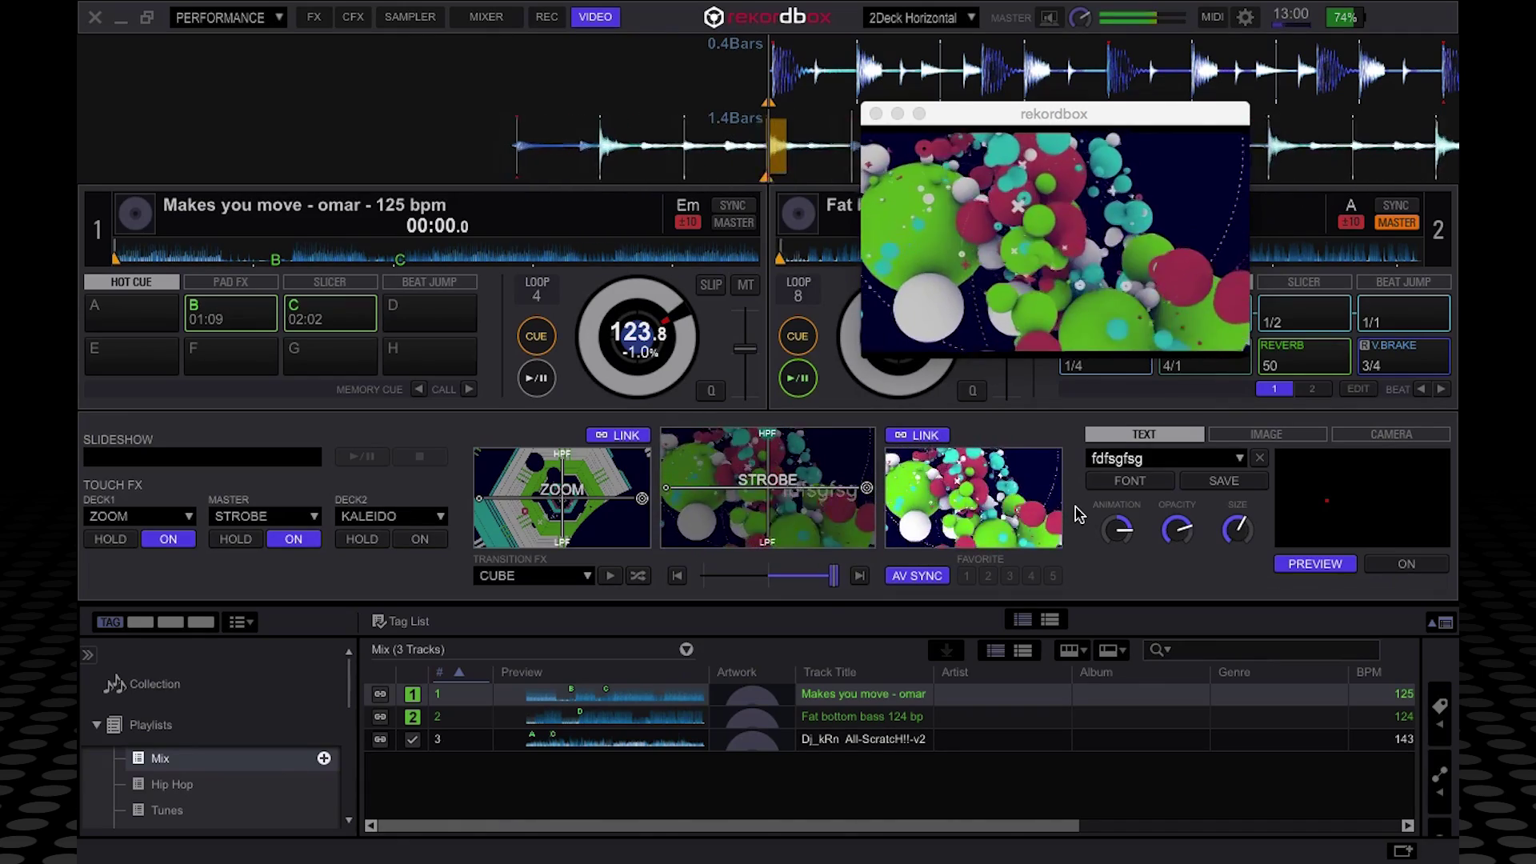